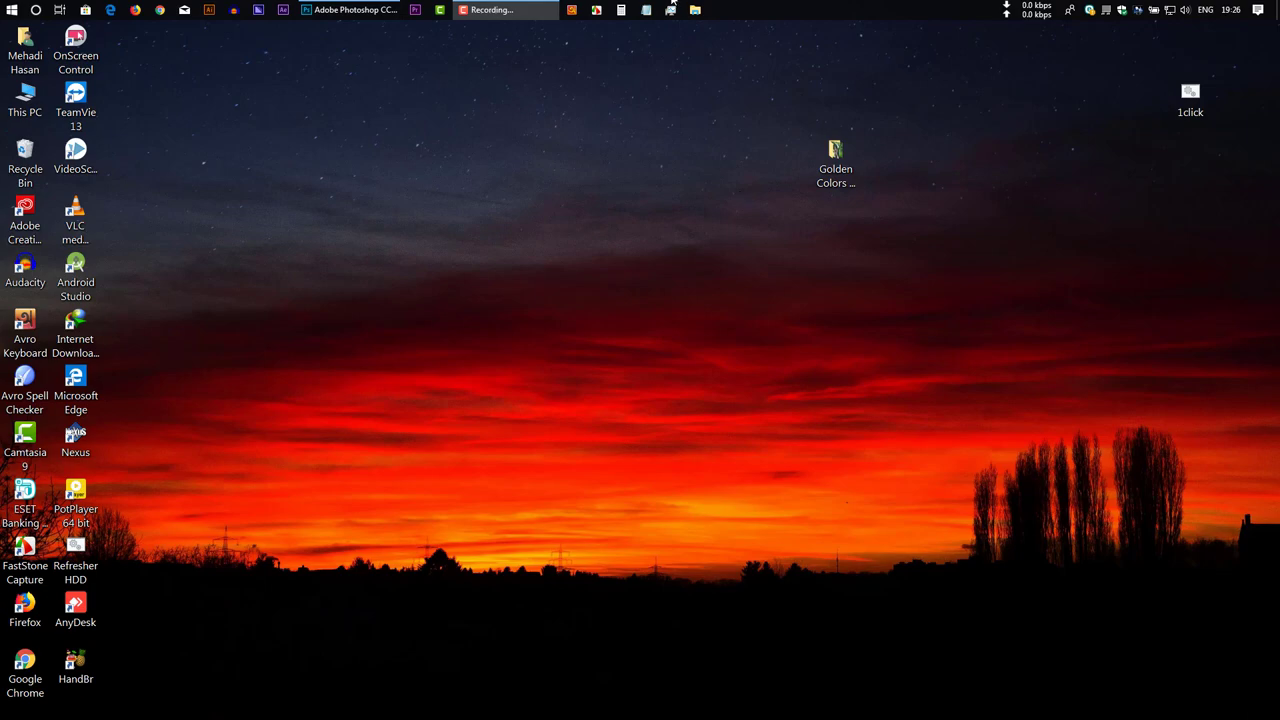
# Open the Golden Colors of Autumn folder on the desktop to show its five photos.
pyautogui.doubleClick(840, 162)
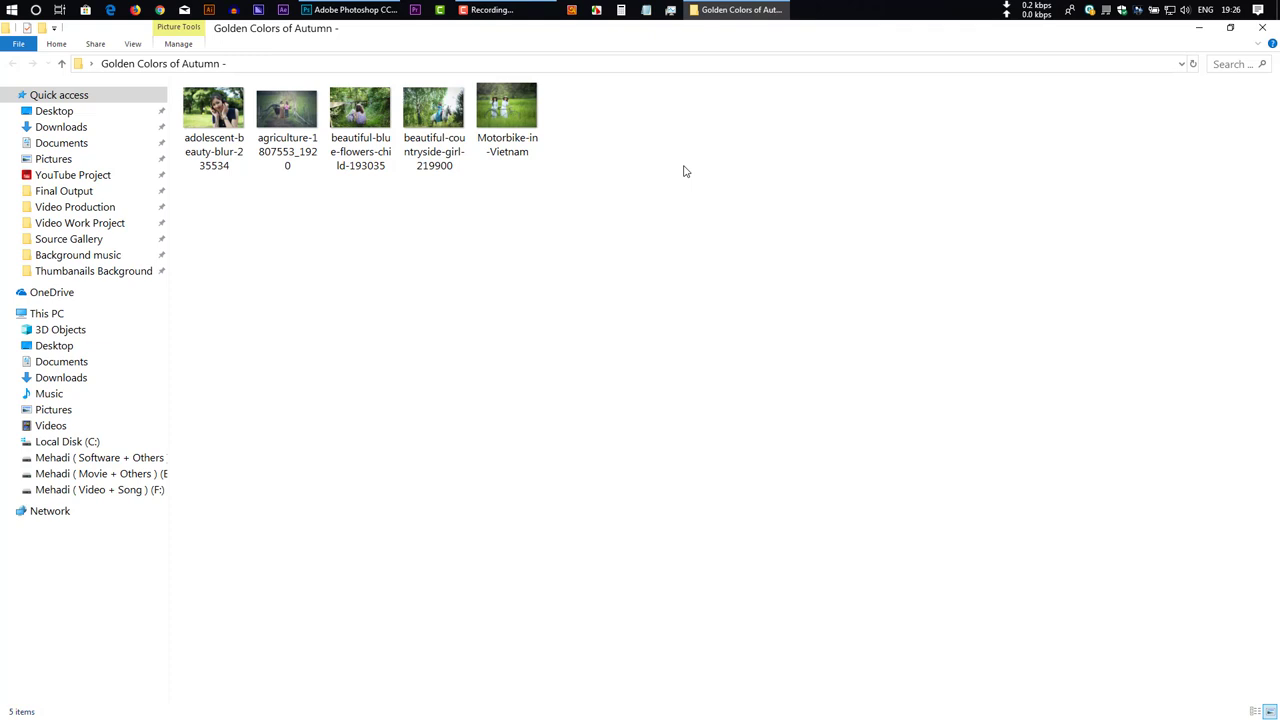
# Open beautiful-blue-flowers-child-193035 in Photoshop and convert its background for Smart Filters as Layer 0.
pyautogui.click(366, 121)
pyautogui.moveTo(366, 121); pyautogui.dragTo(483, 206)
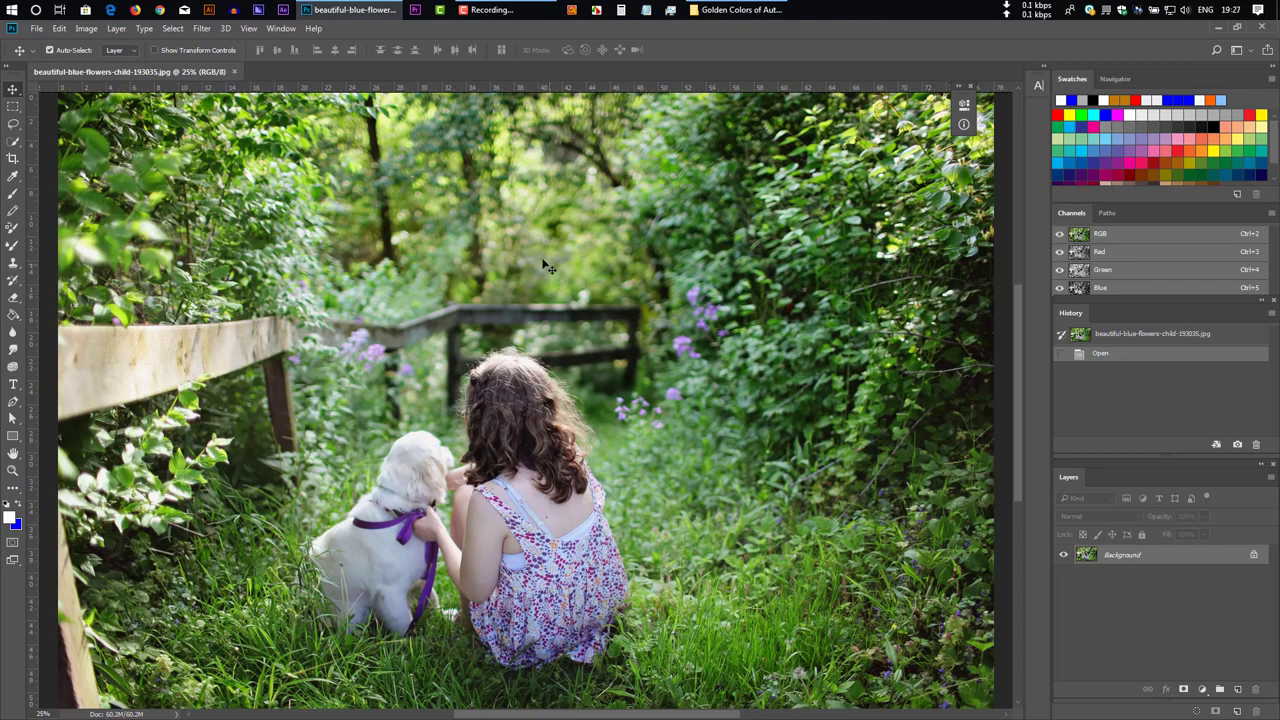
pyautogui.click(203, 29)
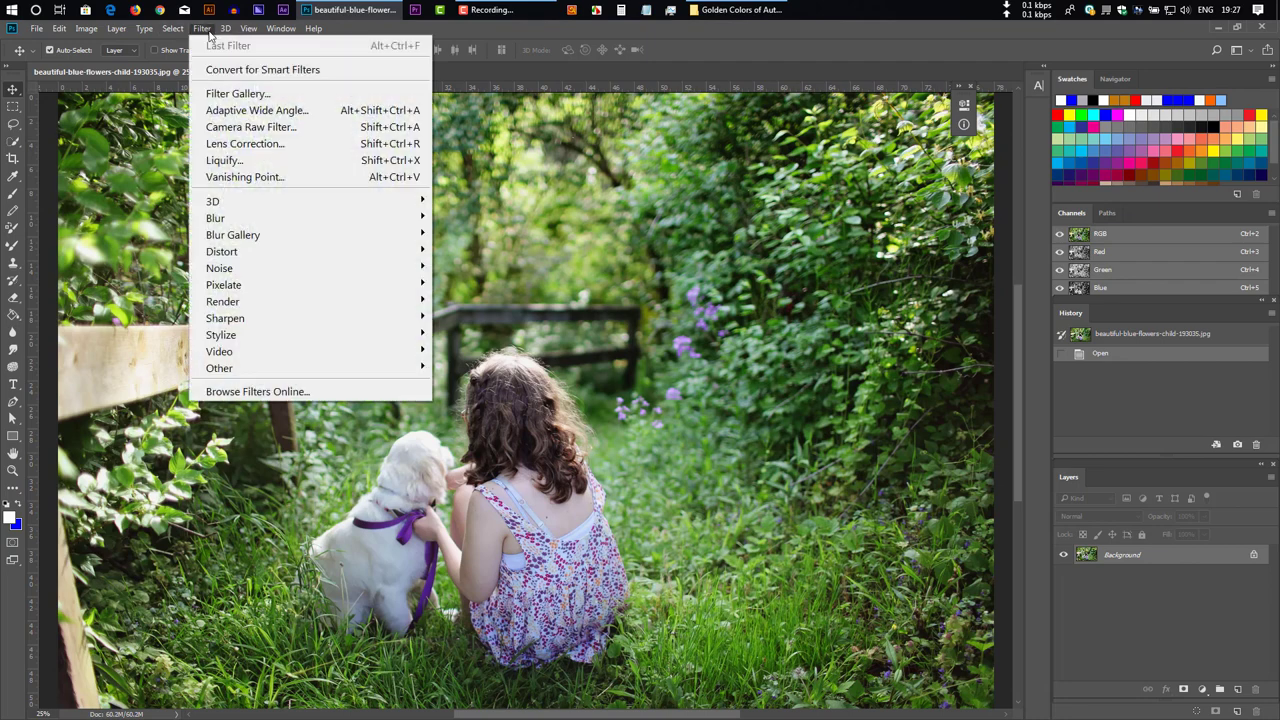
pyautogui.click(309, 69)
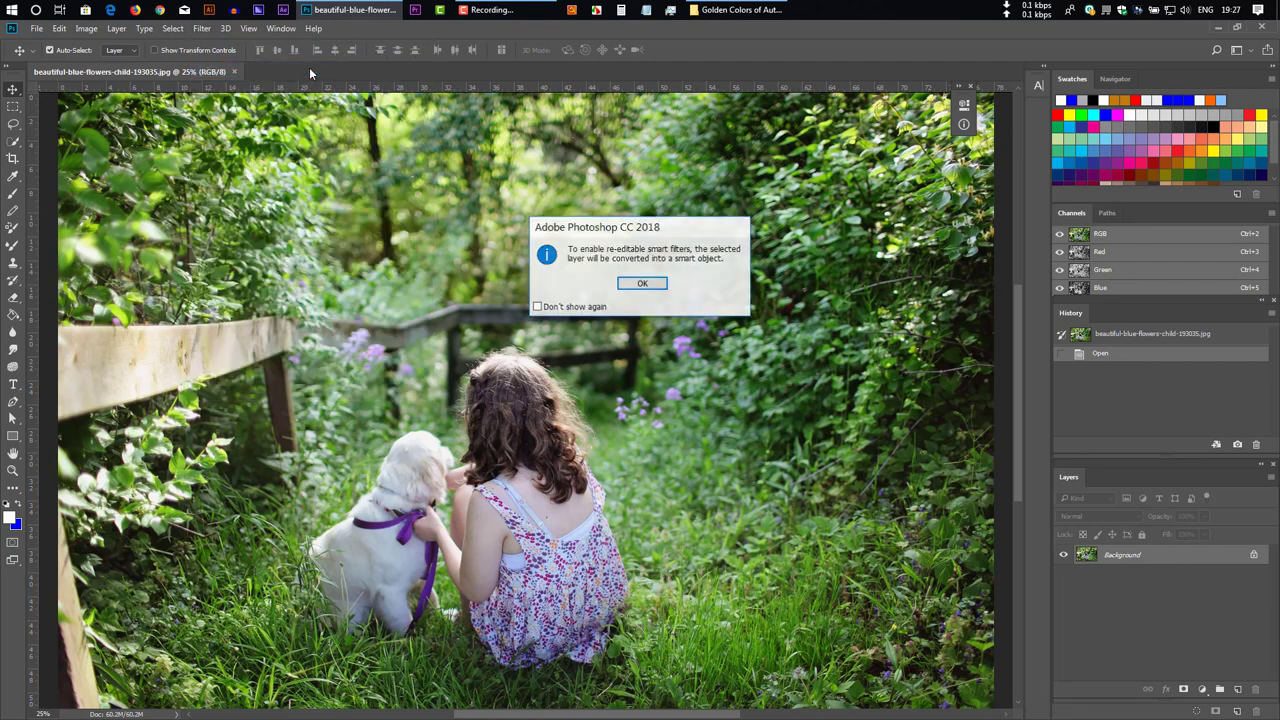
pyautogui.click(650, 286)
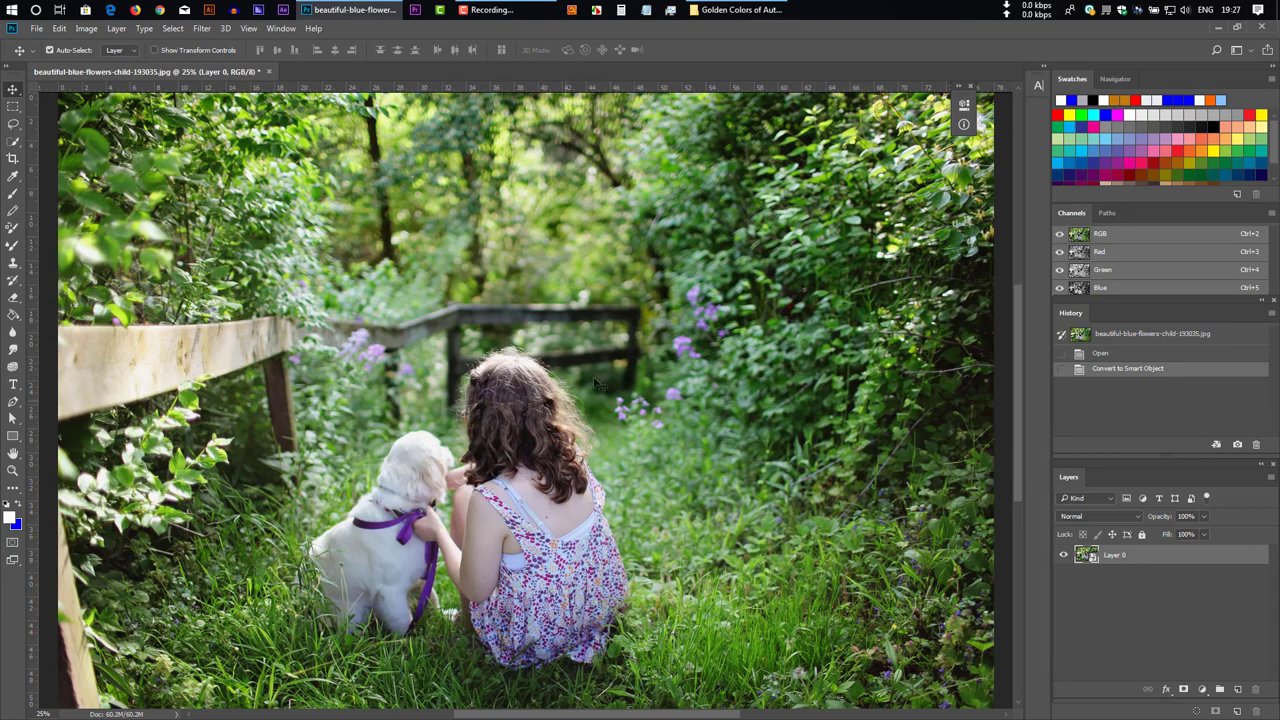
# Open the Layer 0 smart object as Layer 01.psb and convert it to Lab Color mode.
pyautogui.doubleClick(1087, 558)
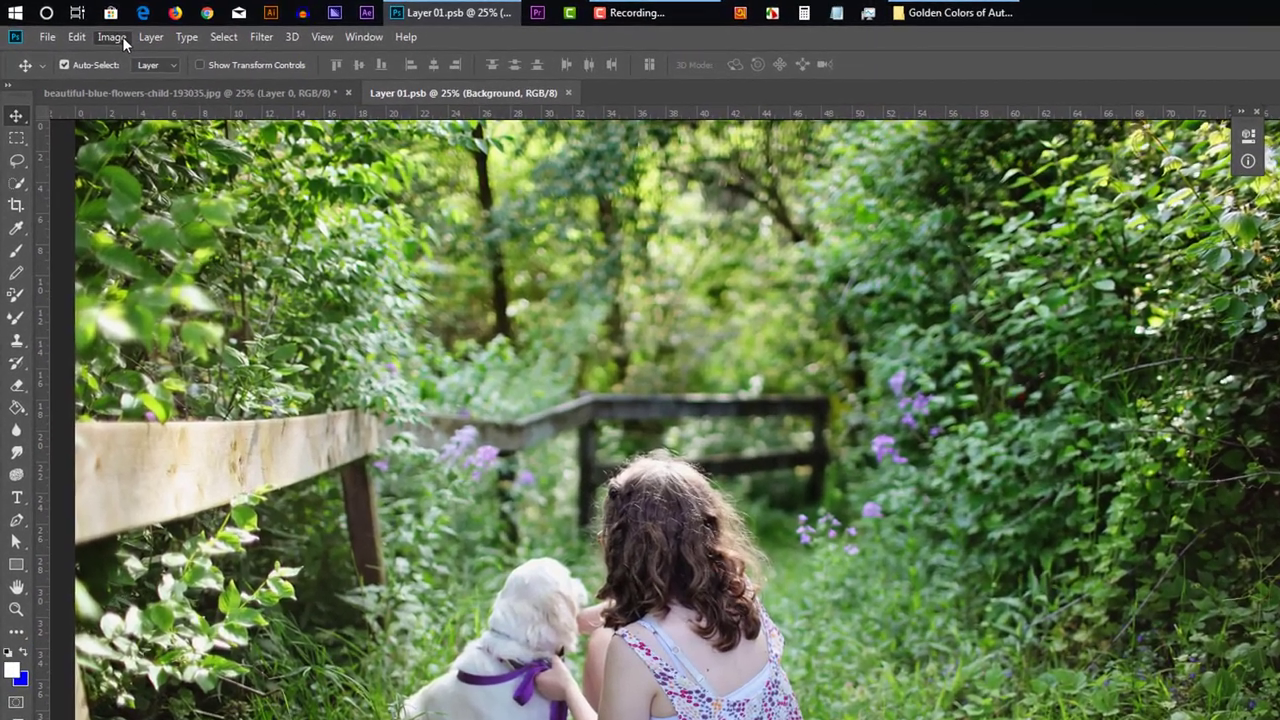
pyautogui.click(123, 40)
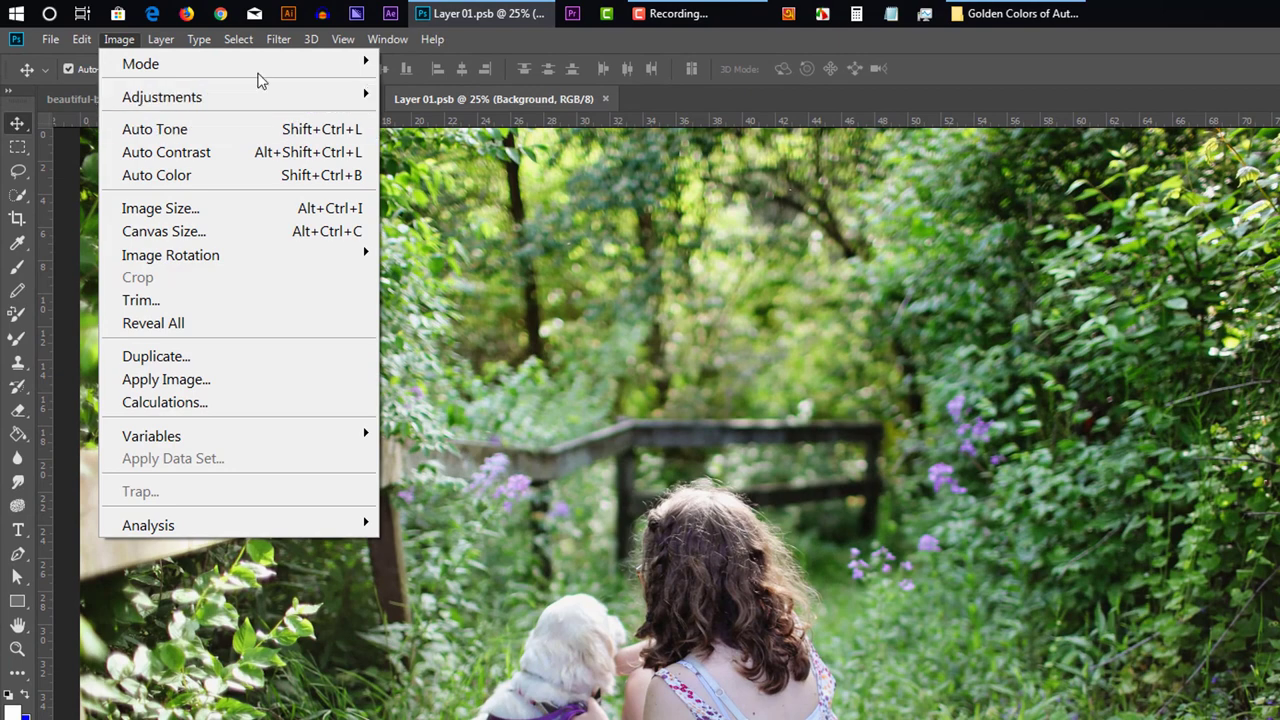
pyautogui.moveTo(292, 70)
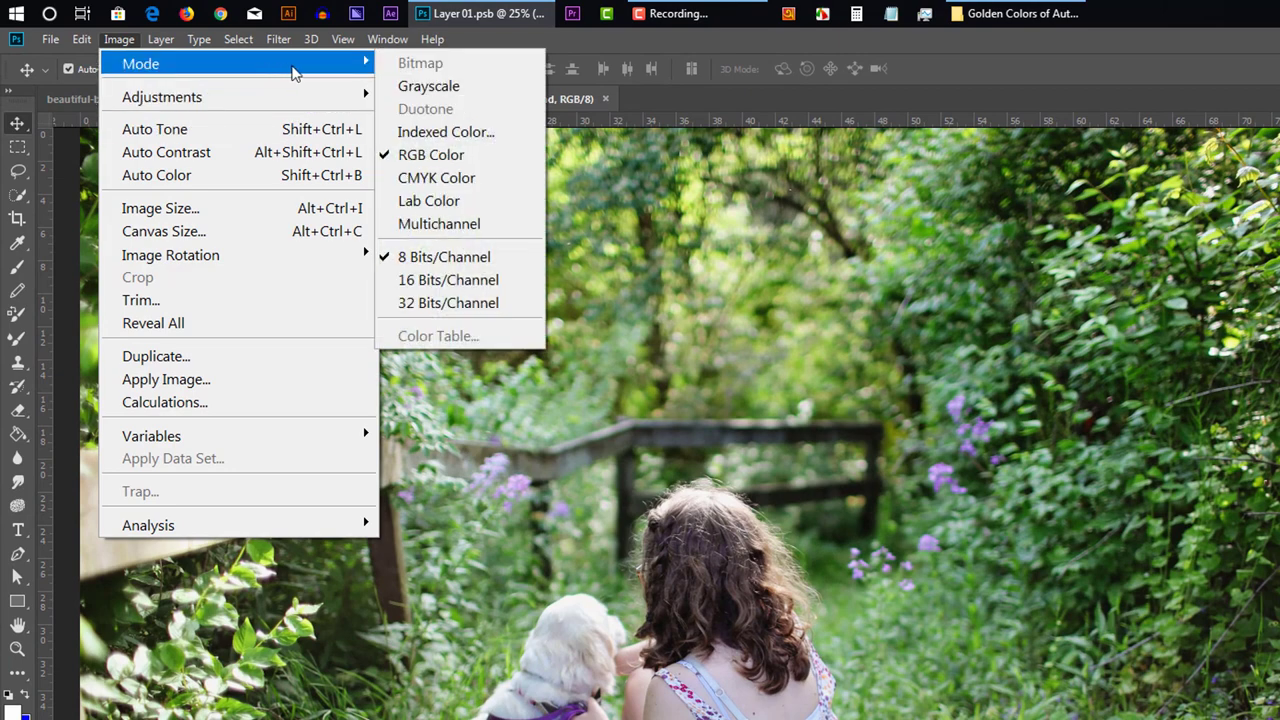
pyautogui.click(478, 201)
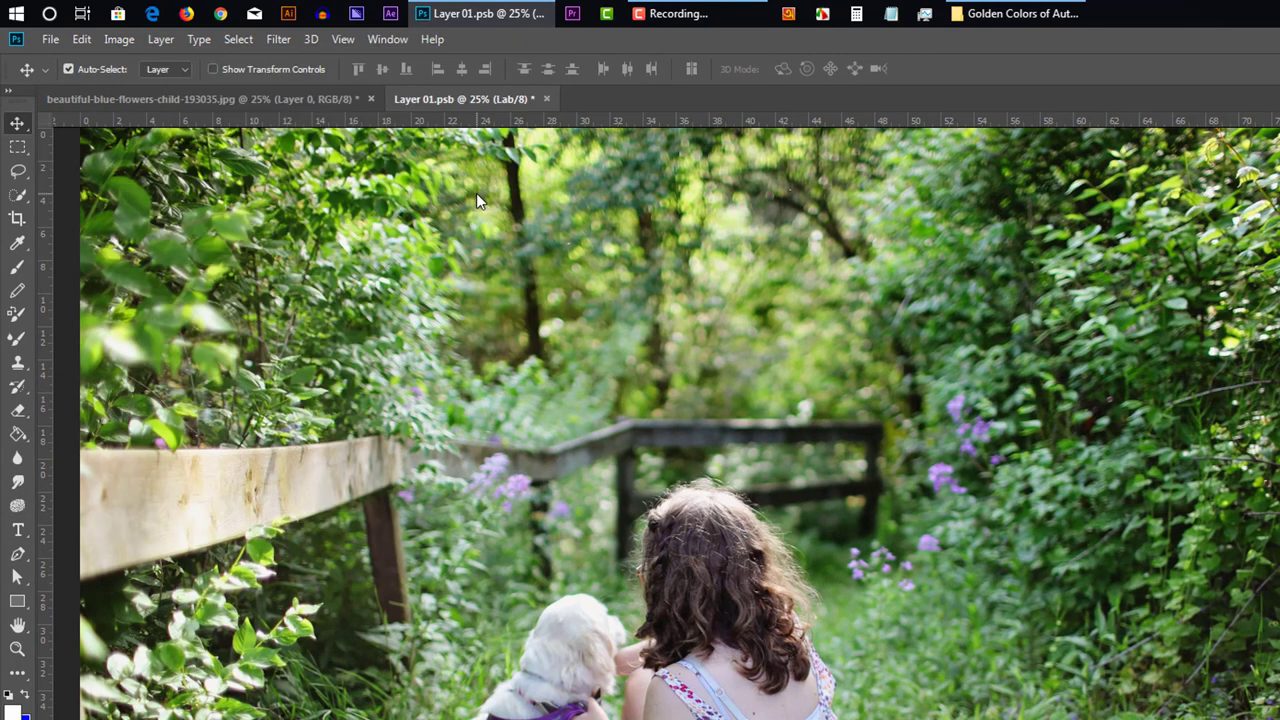
pyautogui.click(121, 38)
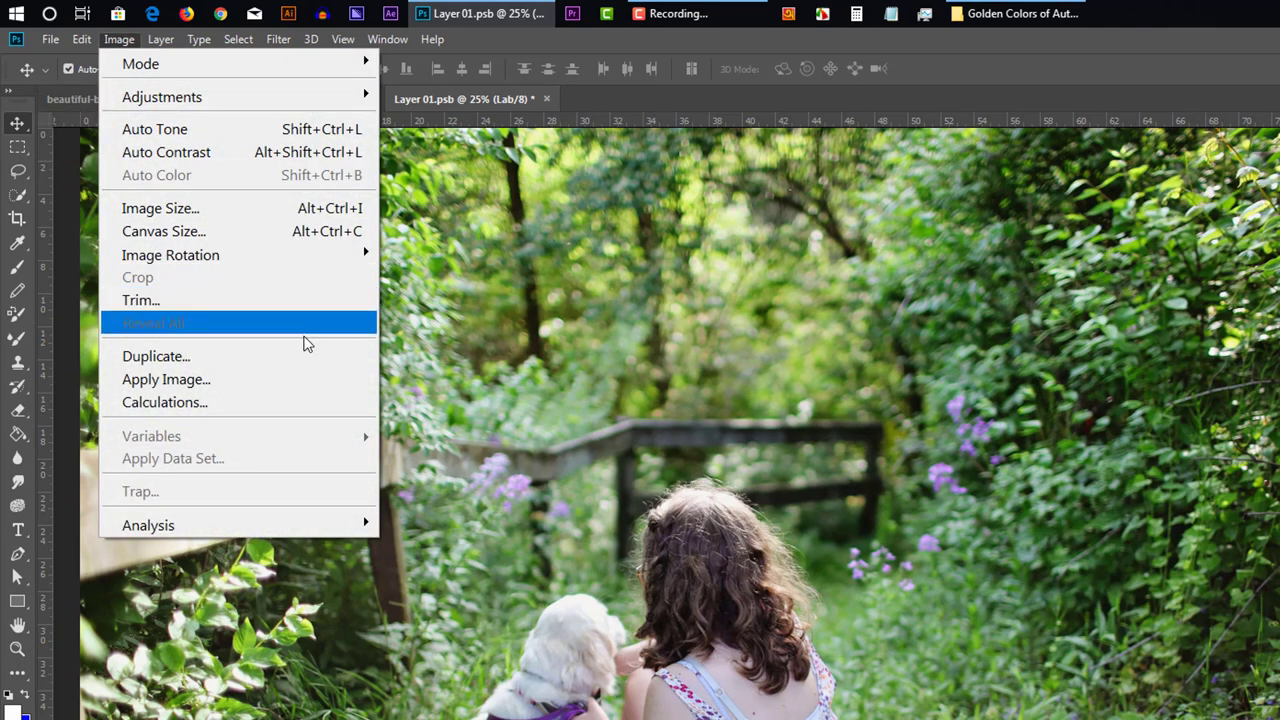
# Apply Image with Channel b, Overlay blending and 54% opacity to warm the greenery golden.
pyautogui.click(305, 379)
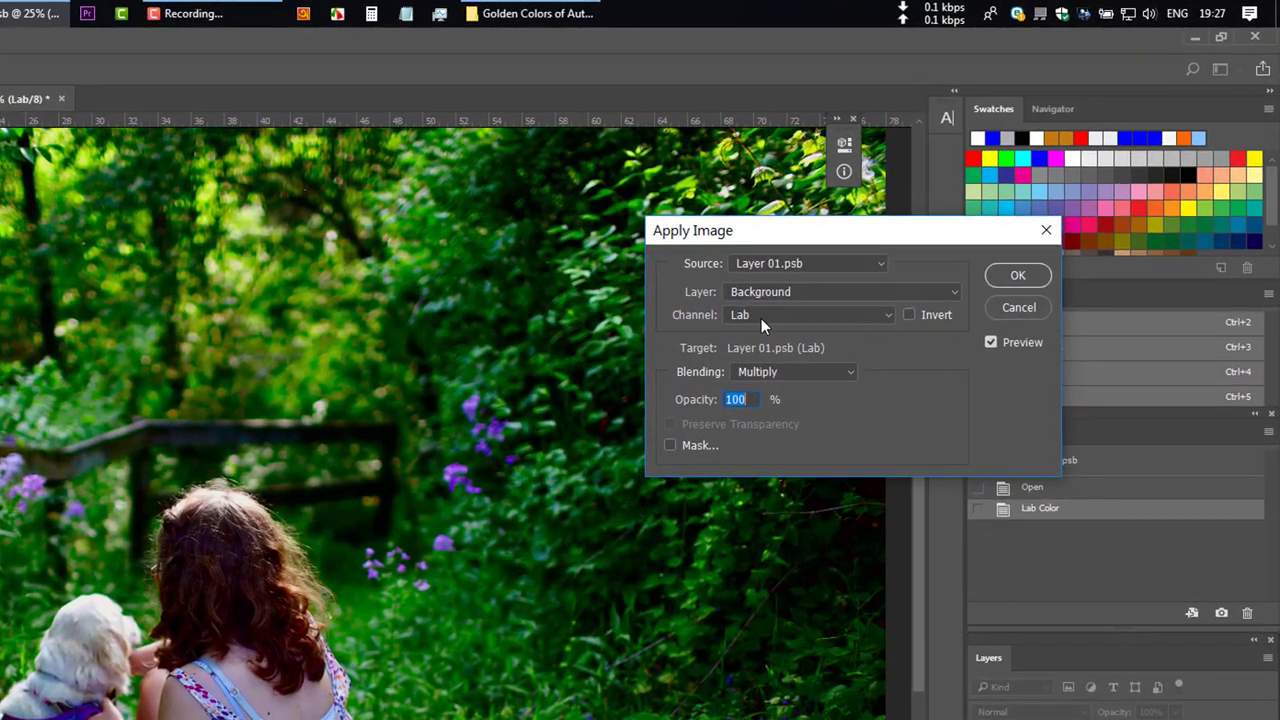
pyautogui.click(761, 318)
pyautogui.click(753, 369)
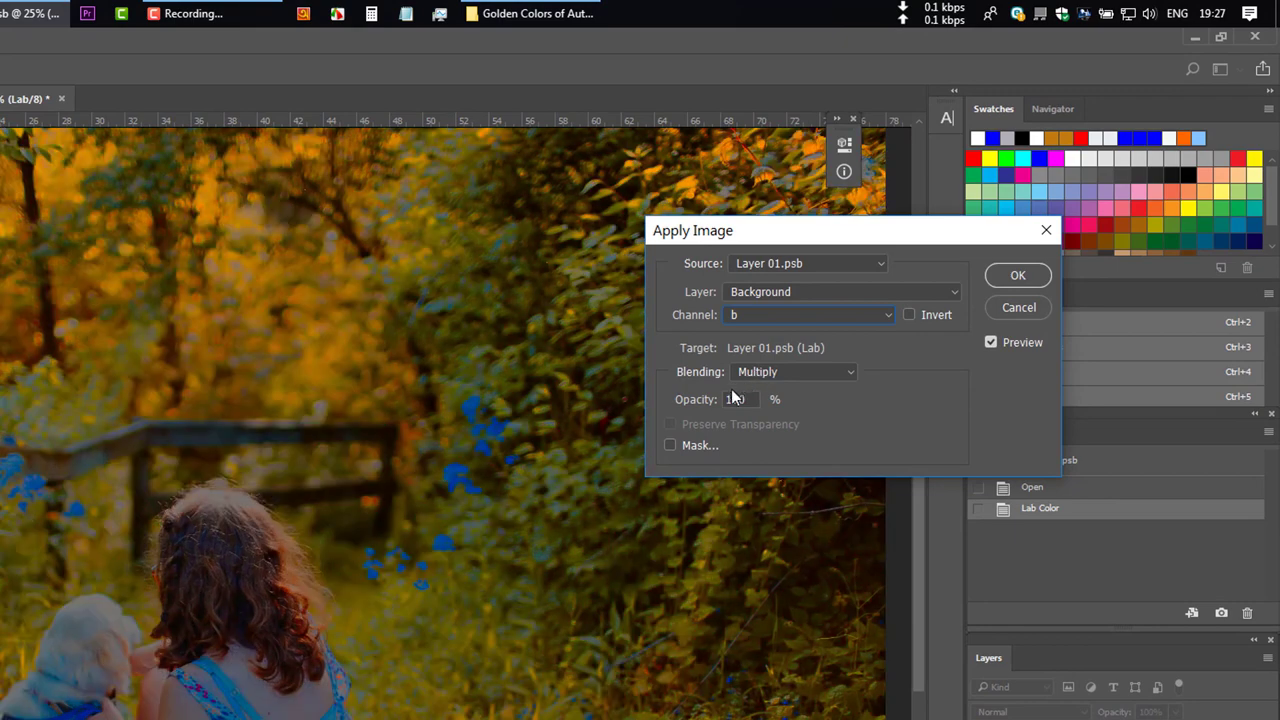
pyautogui.click(755, 371)
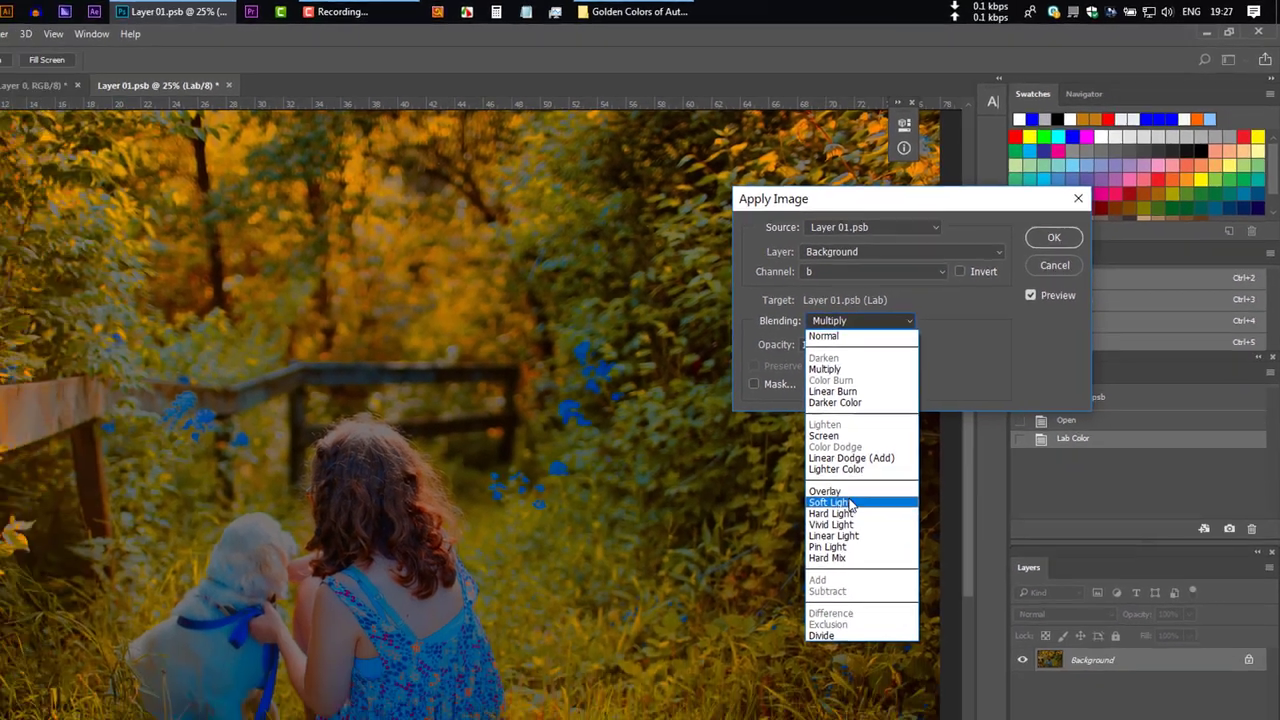
pyautogui.click(828, 491)
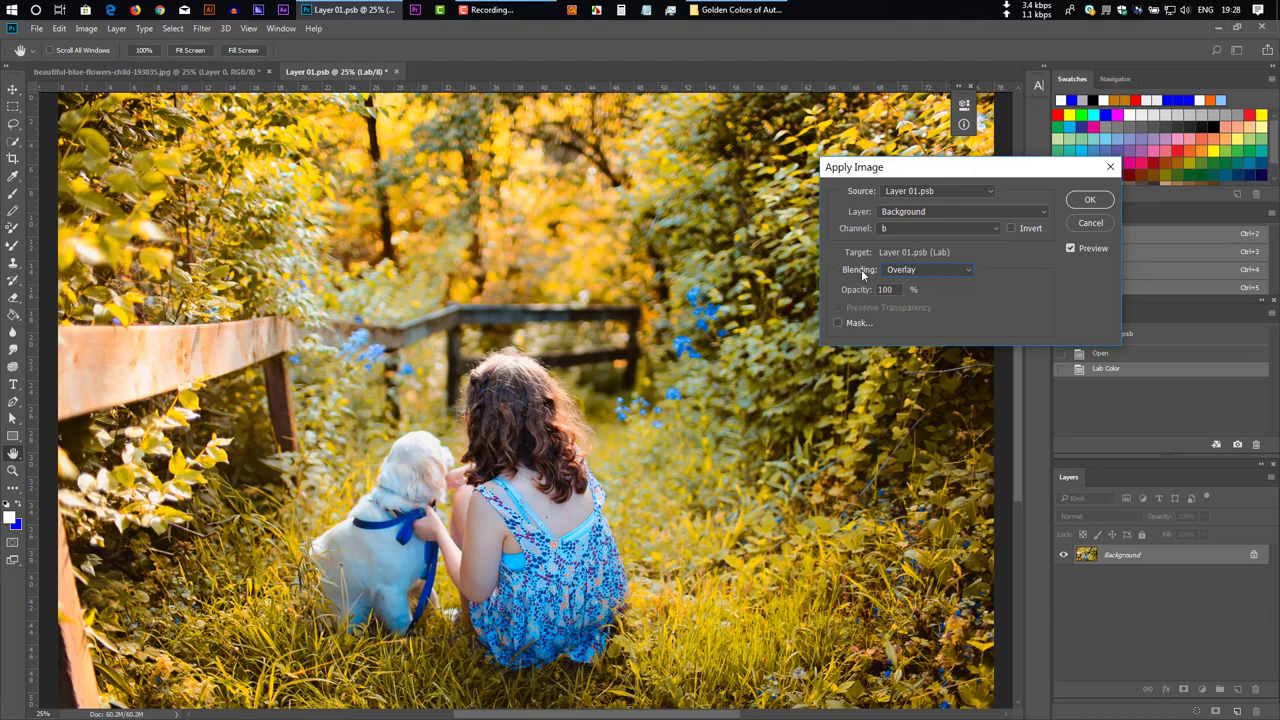
pyautogui.moveTo(866, 293); pyautogui.dragTo(836, 292)
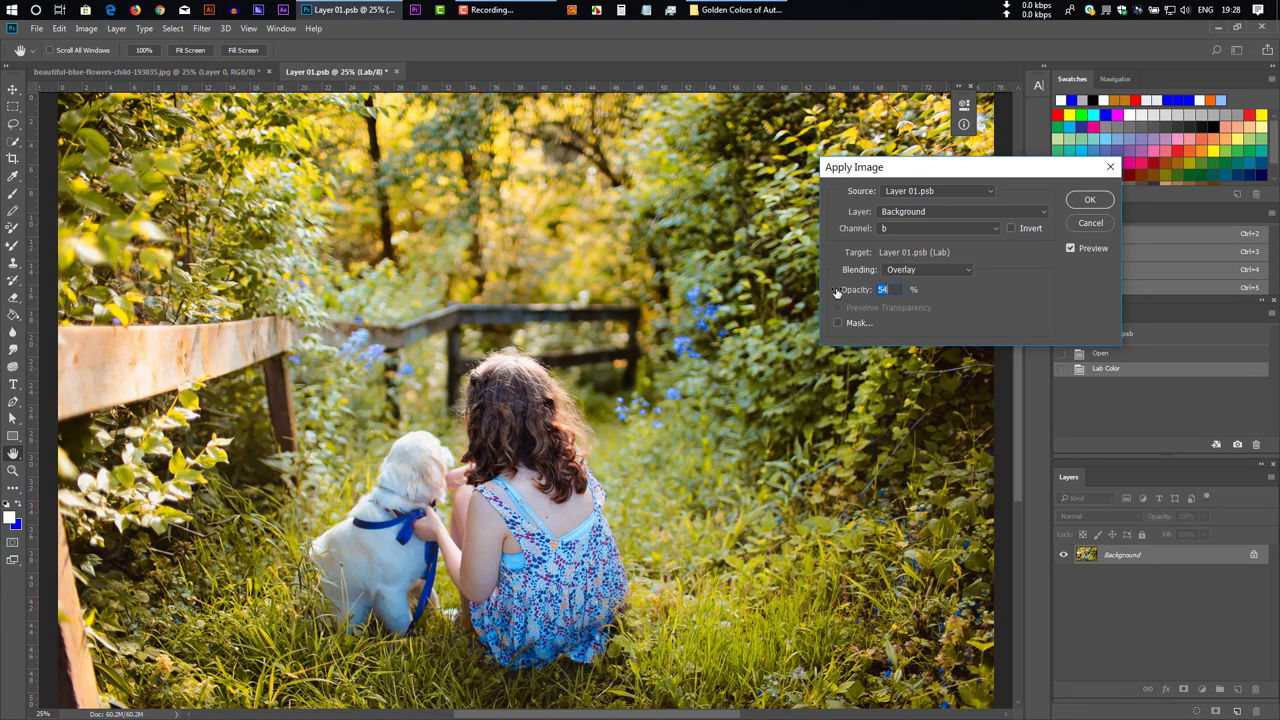
pyautogui.hotkey('shift', 'Tab')
pyautogui.click(1090, 199)
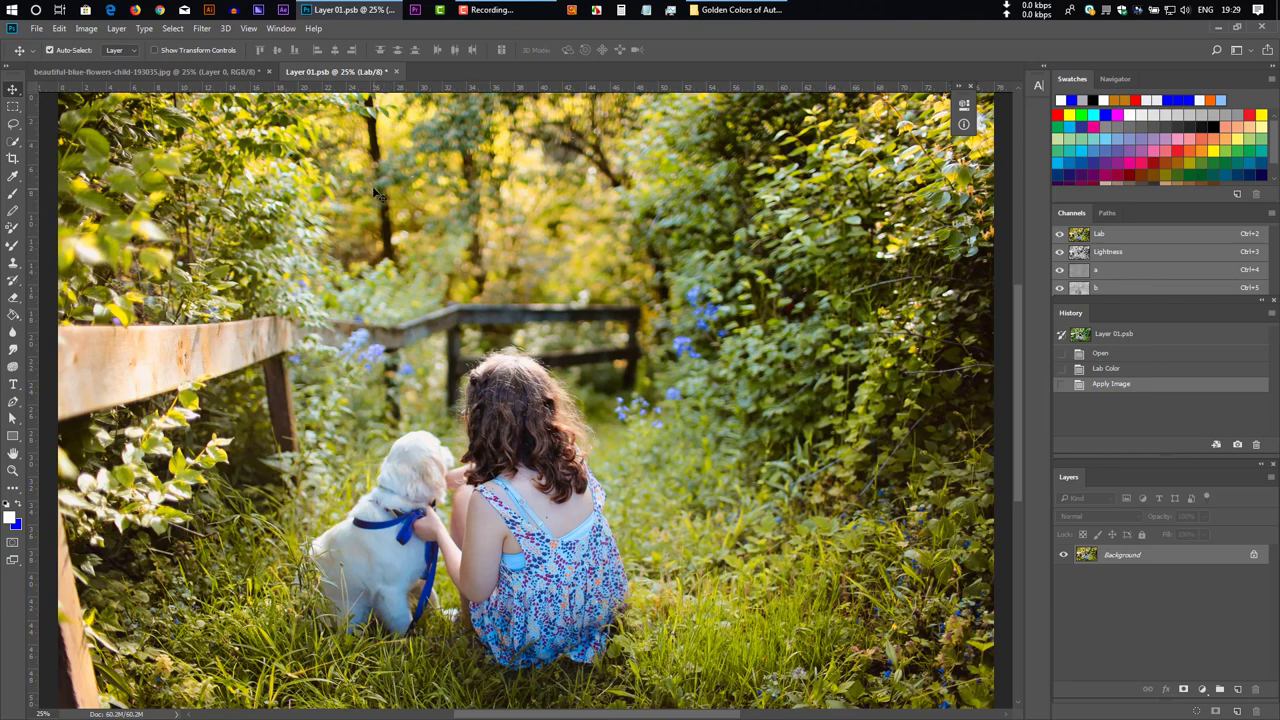
# Save Layer 01.psb and close it so the blue-flowers photo shows the golden tint.
pyautogui.click(38, 30)
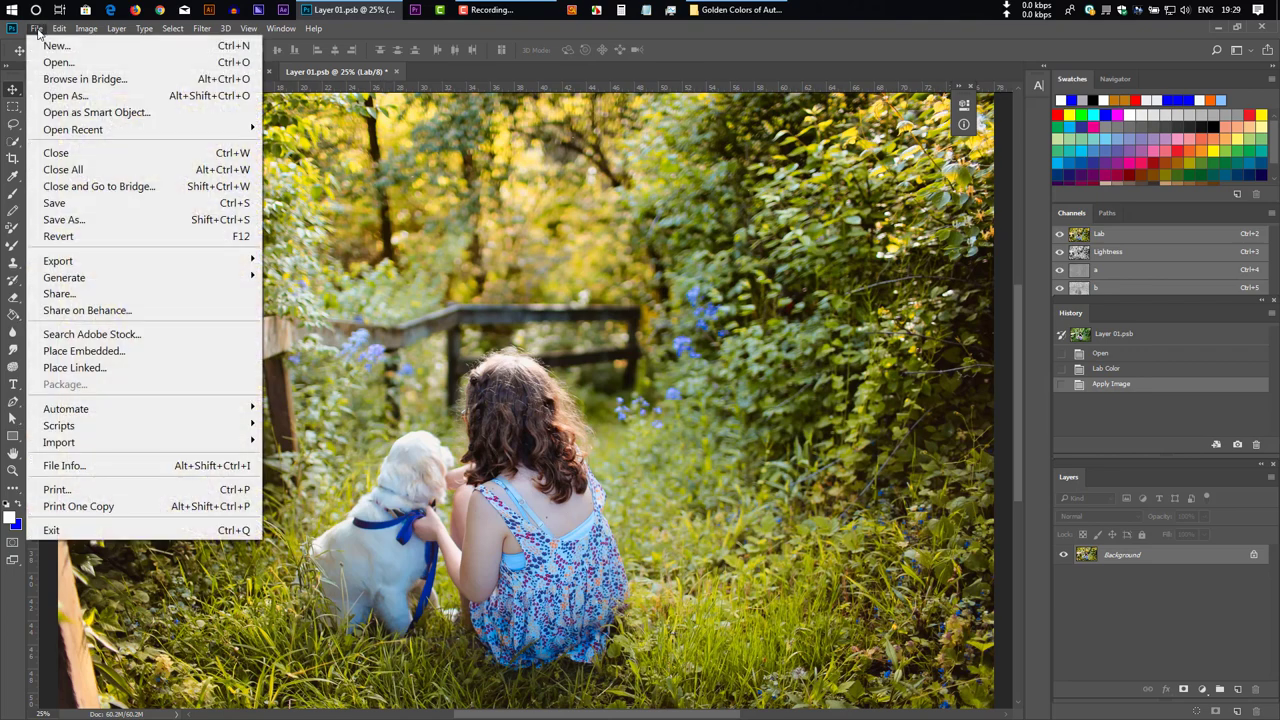
pyautogui.click(110, 204)
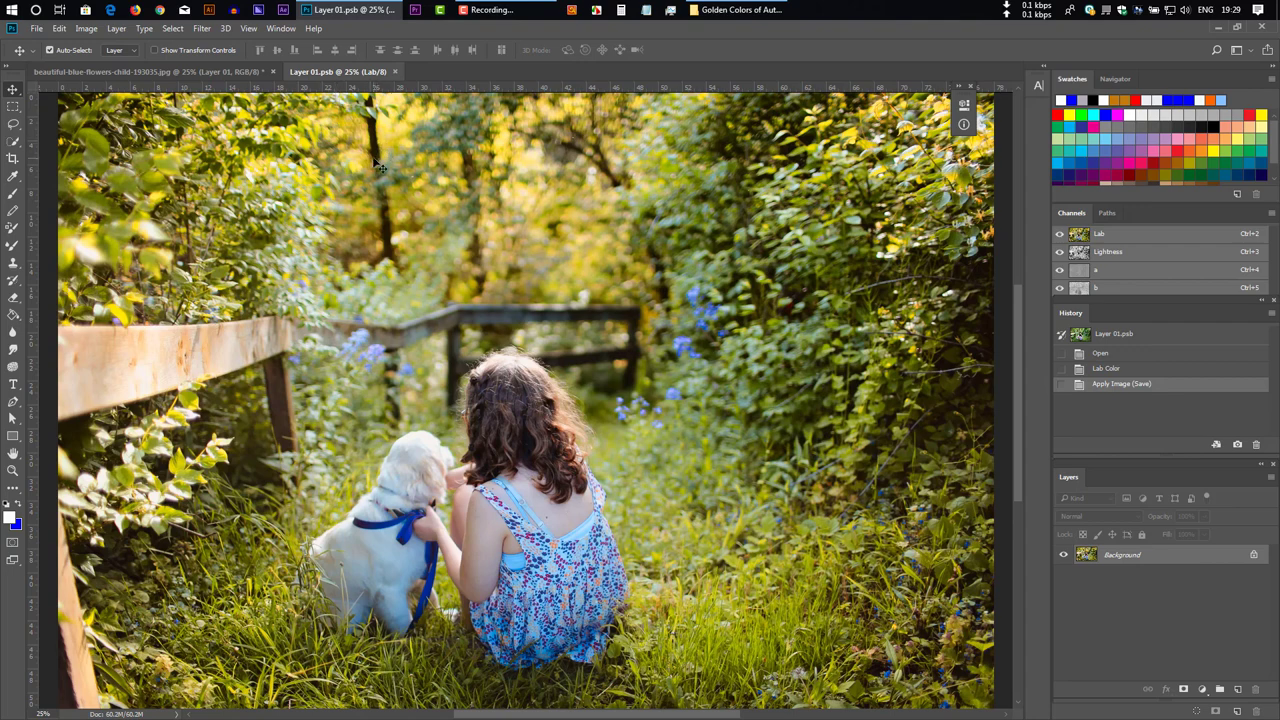
pyautogui.click(394, 72)
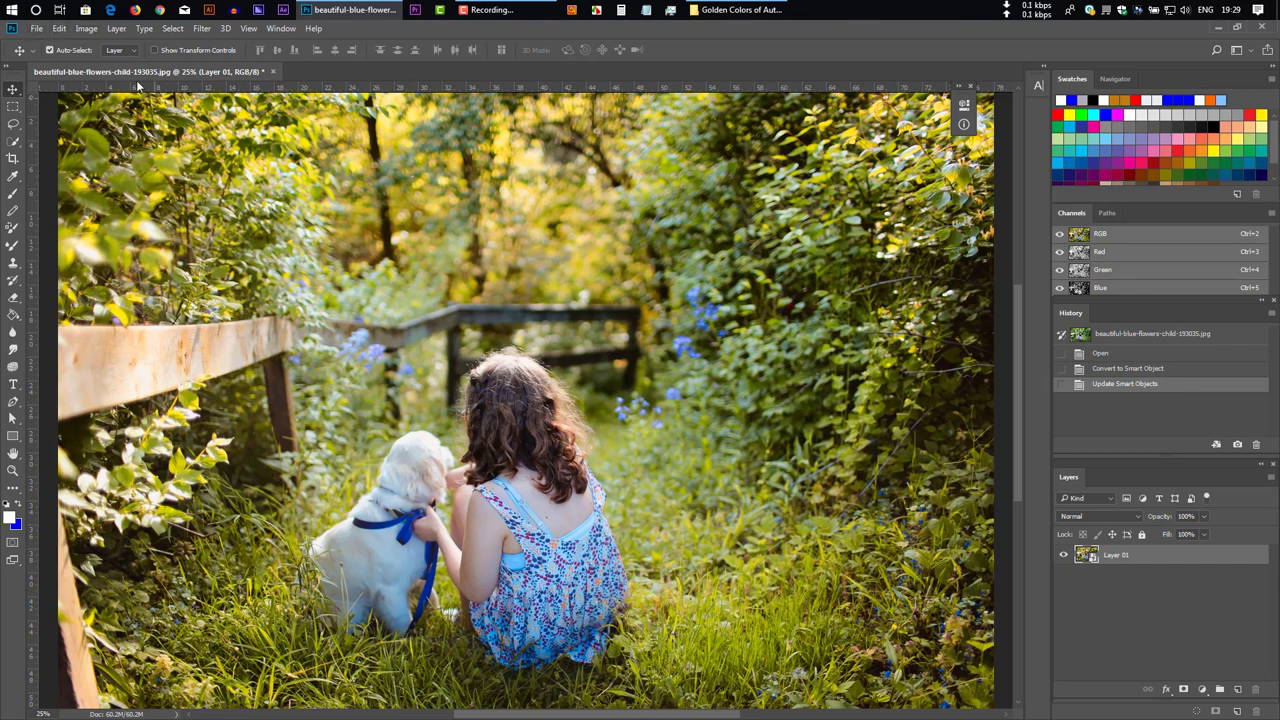
# Save the golden-toned photo as JPEG 'qqq' at quality 8 in Golden Colors of Autumn.
pyautogui.click(89, 33)
pyautogui.moveTo(140, 47)
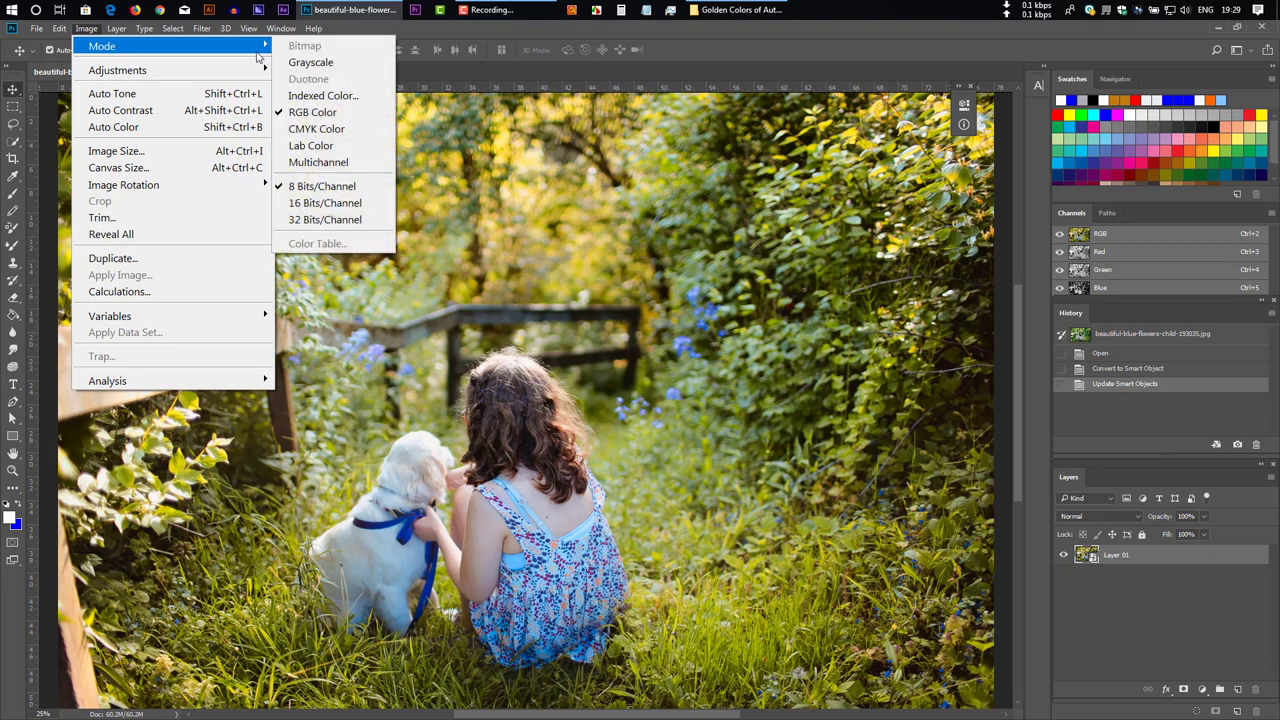
pyautogui.click(737, 255)
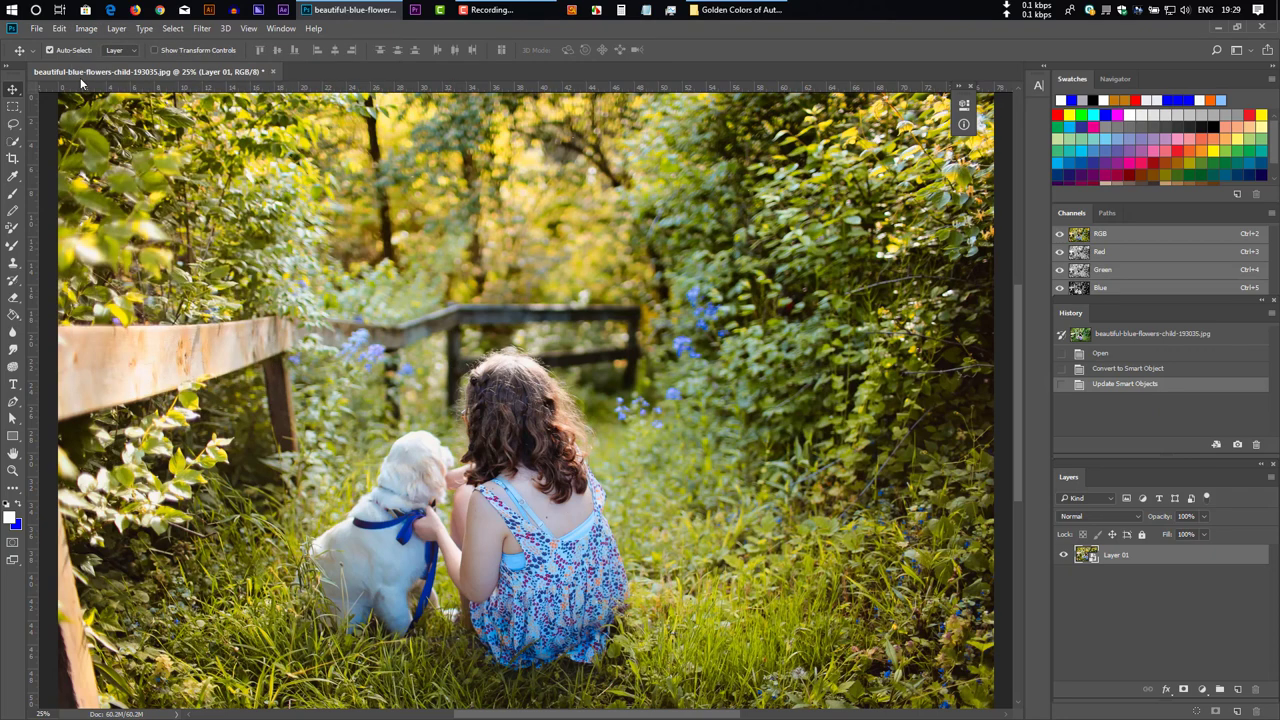
pyautogui.click(36, 30)
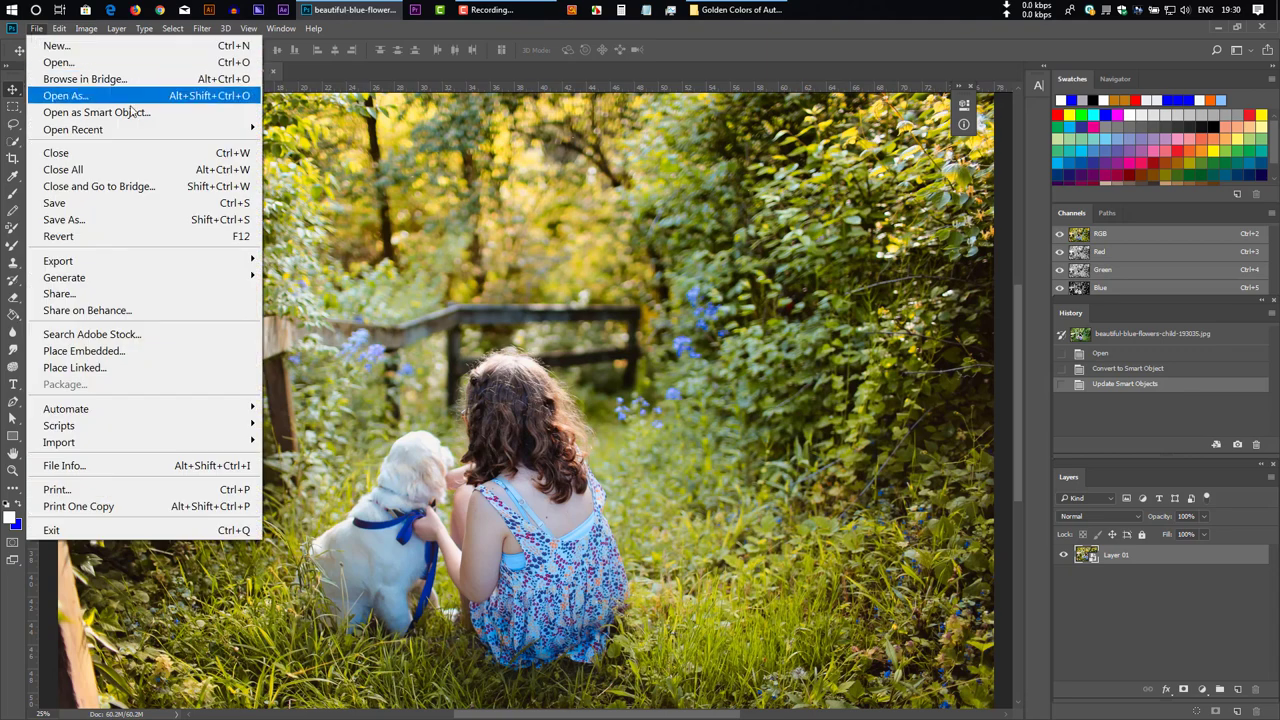
pyautogui.click(170, 218)
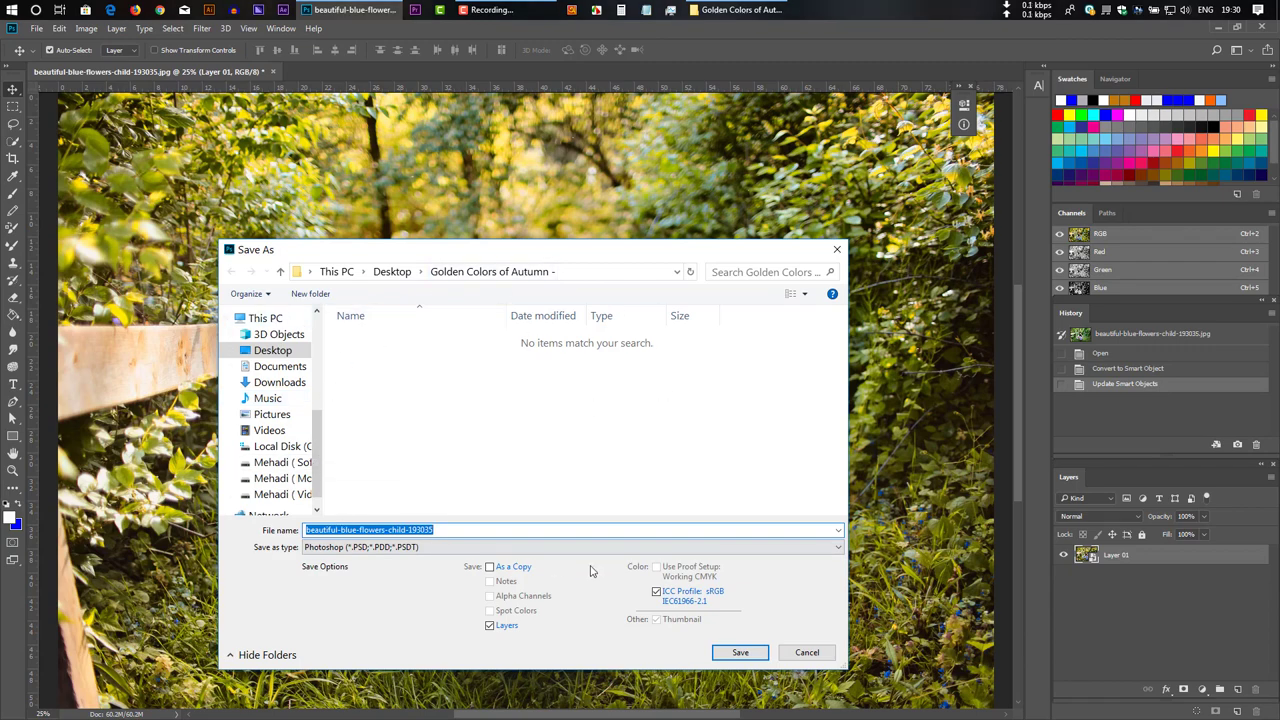
pyautogui.click(553, 548)
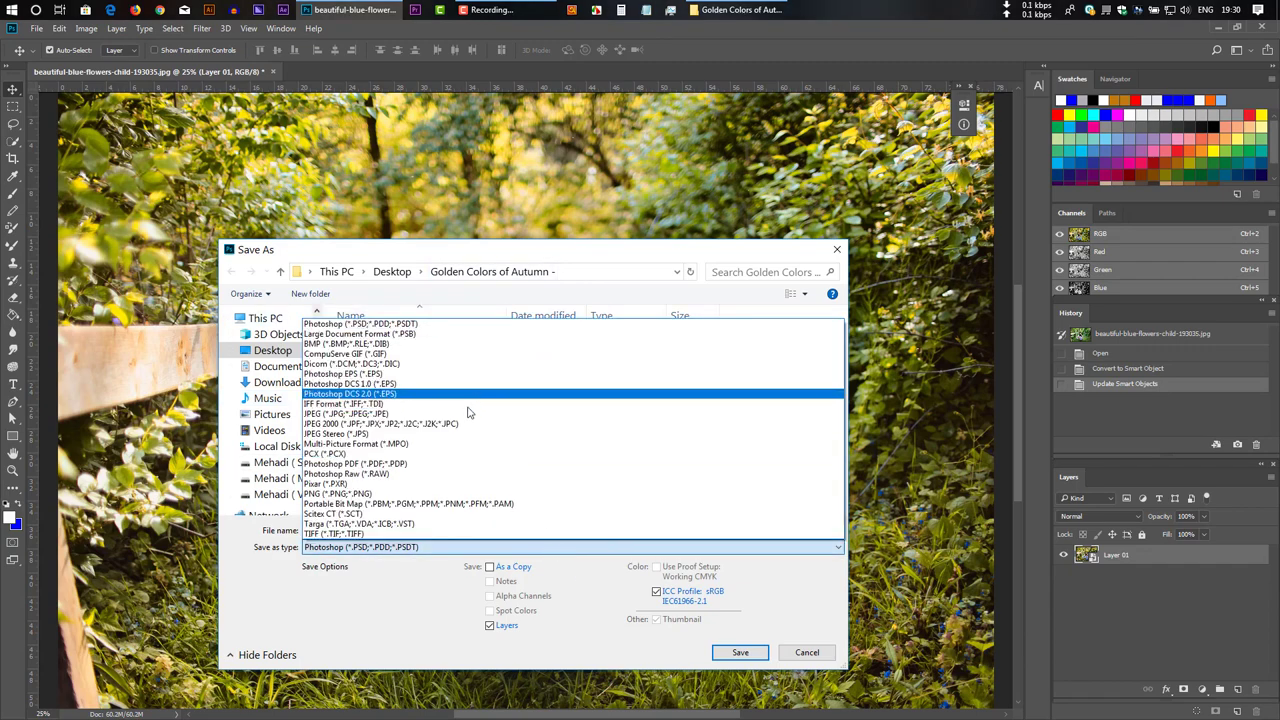
pyautogui.click(463, 415)
pyautogui.click(491, 528)
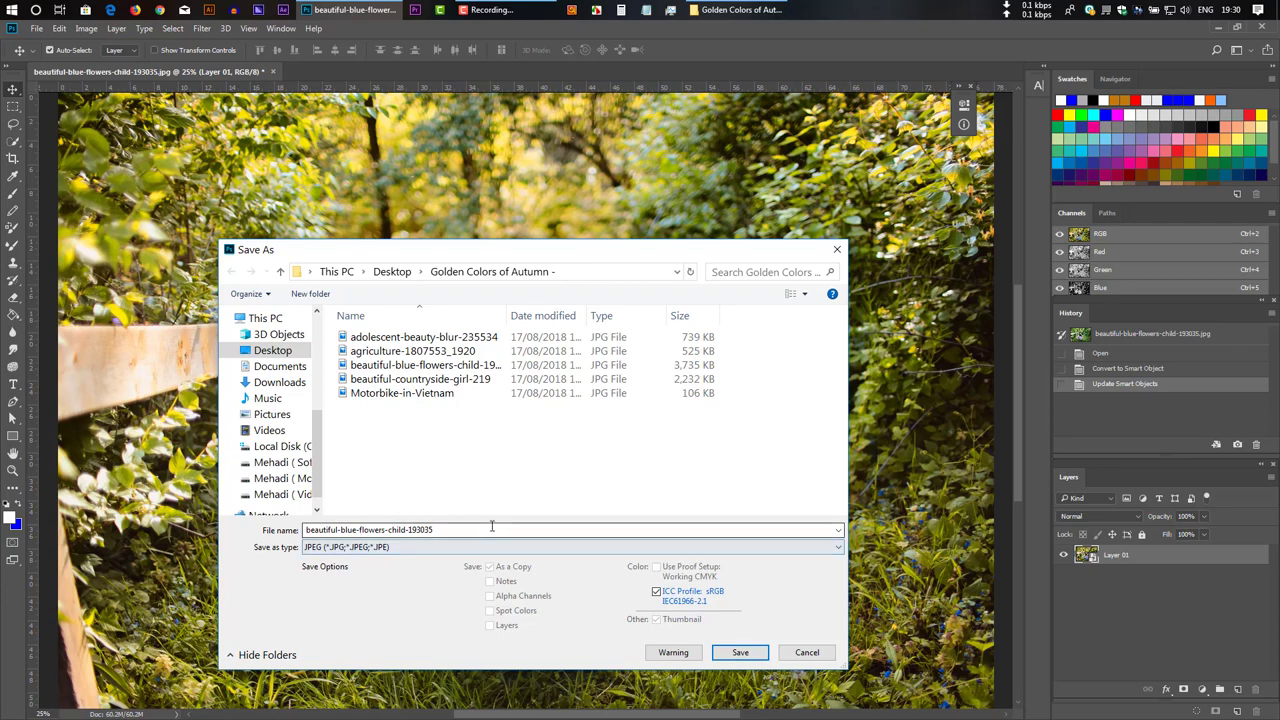
pyautogui.write('ggg')
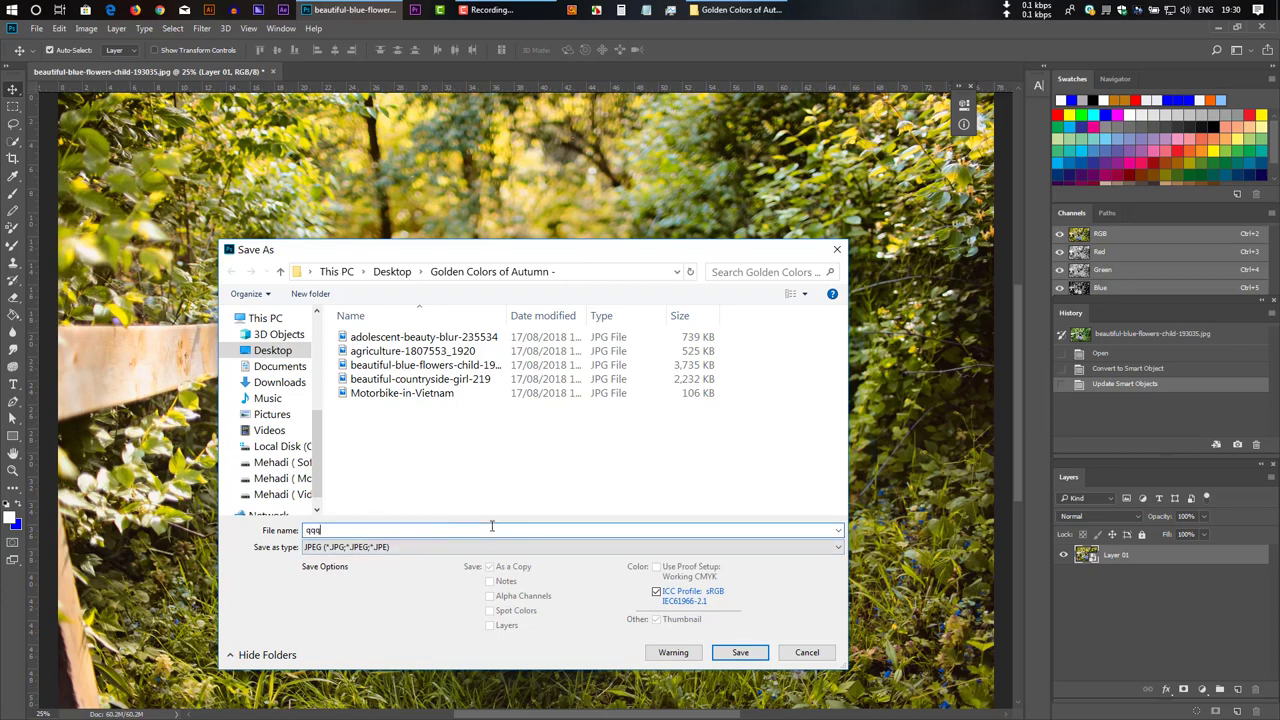
pyautogui.click(751, 652)
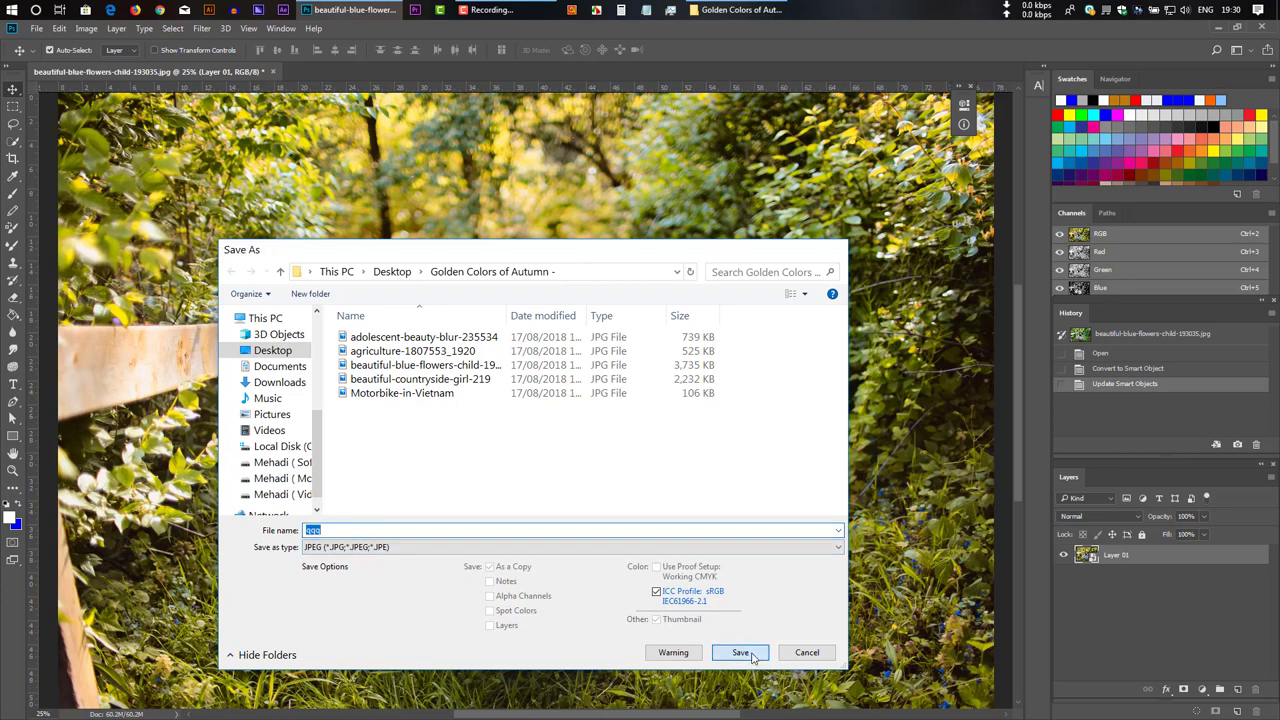
pyautogui.click(718, 195)
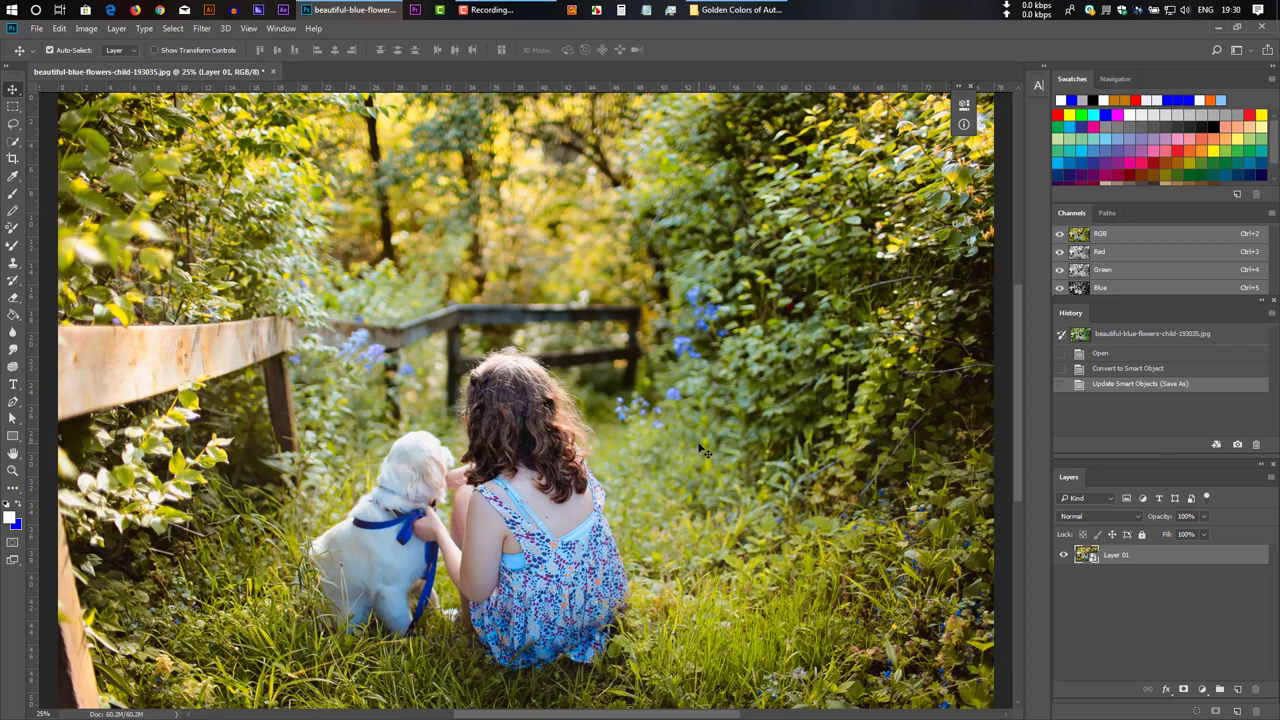
# Close the saved photo and open Motorbike-in-Vietnam.jpg from the folder in Photoshop.
pyautogui.click(273, 73)
pyautogui.click(651, 283)
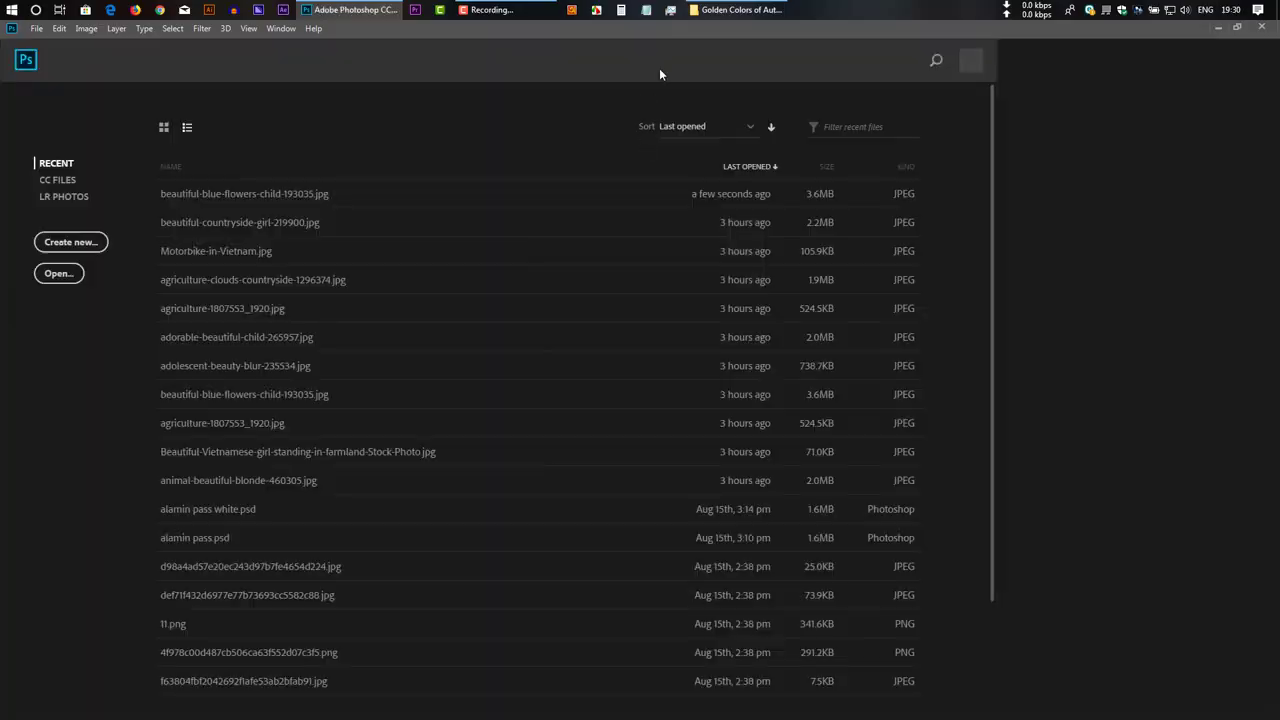
pyautogui.click(713, 8)
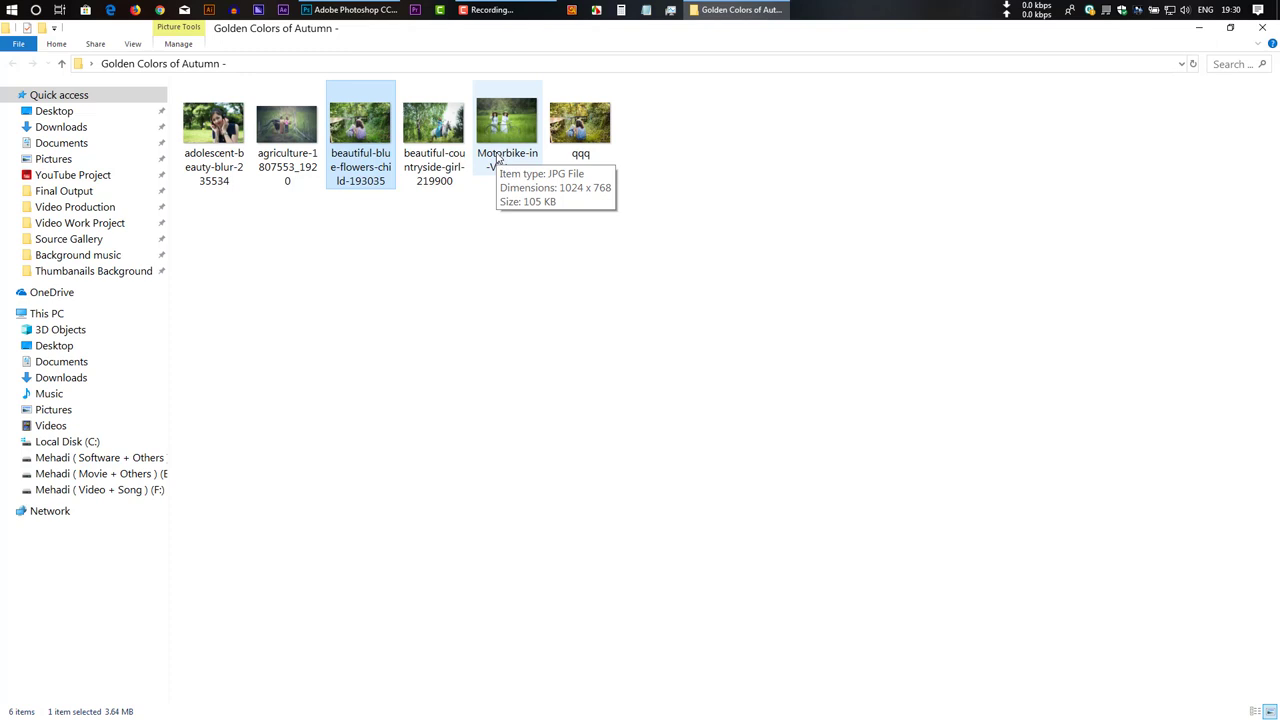
pyautogui.moveTo(514, 126); pyautogui.dragTo(667, 314)
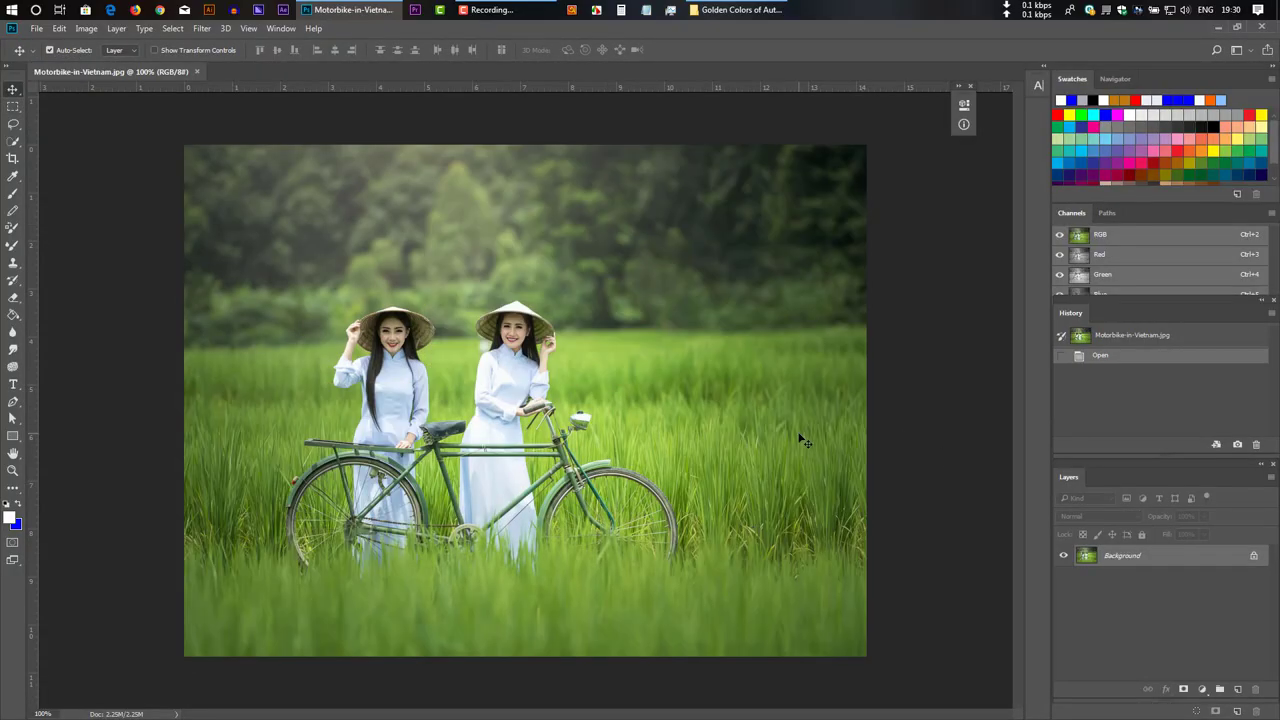
# Convert the motorbike photo to a smart object, open its contents, and switch to Lab Color.
pyautogui.click(211, 28)
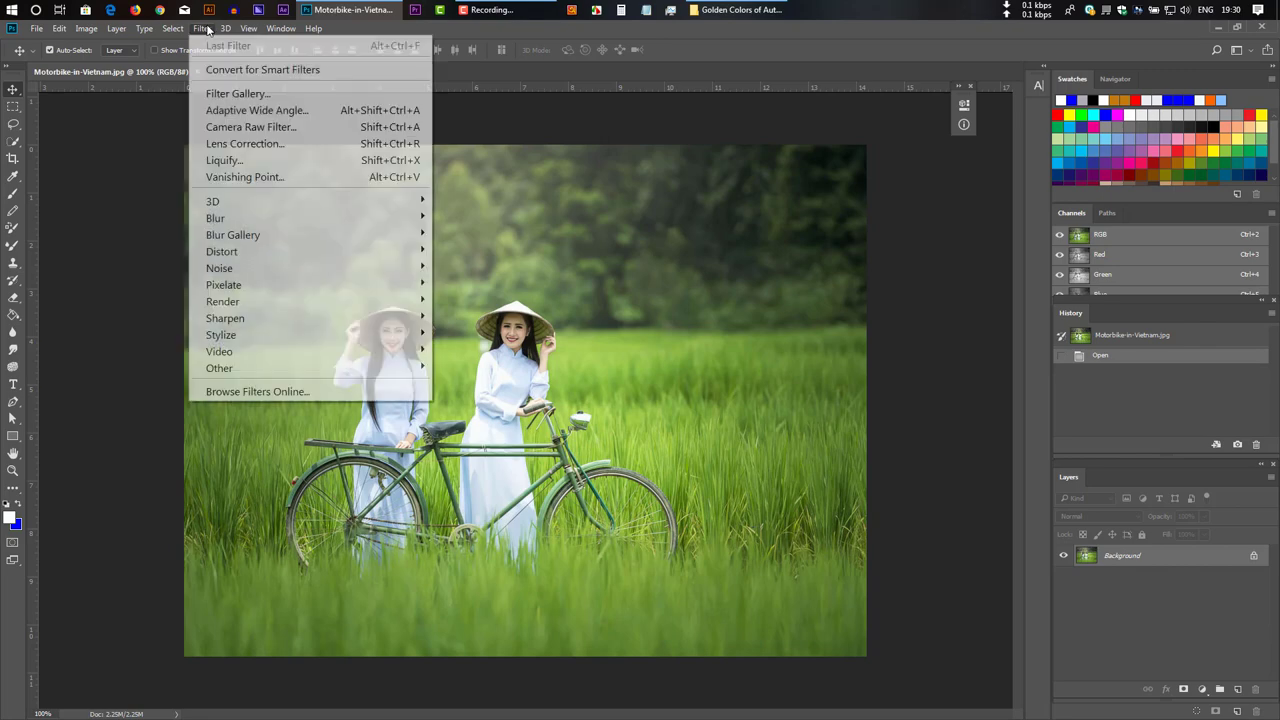
pyautogui.click(213, 69)
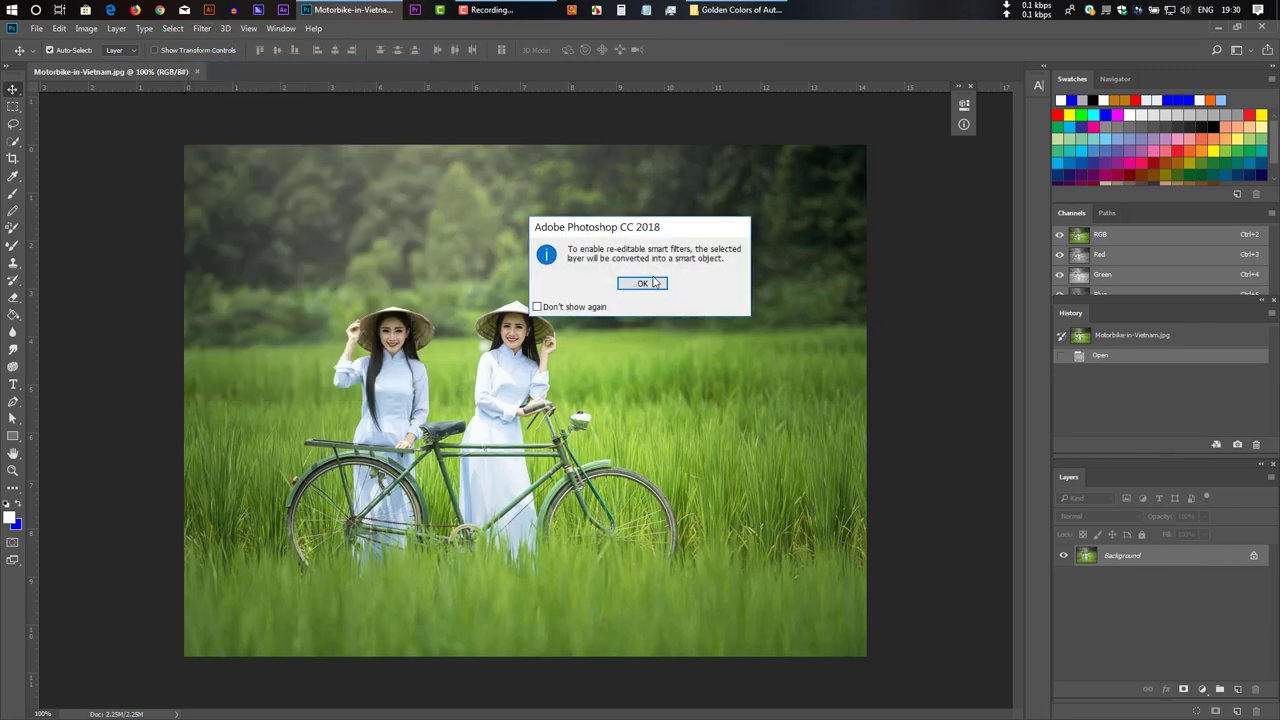
pyautogui.press('Return')
pyautogui.doubleClick(1087, 557)
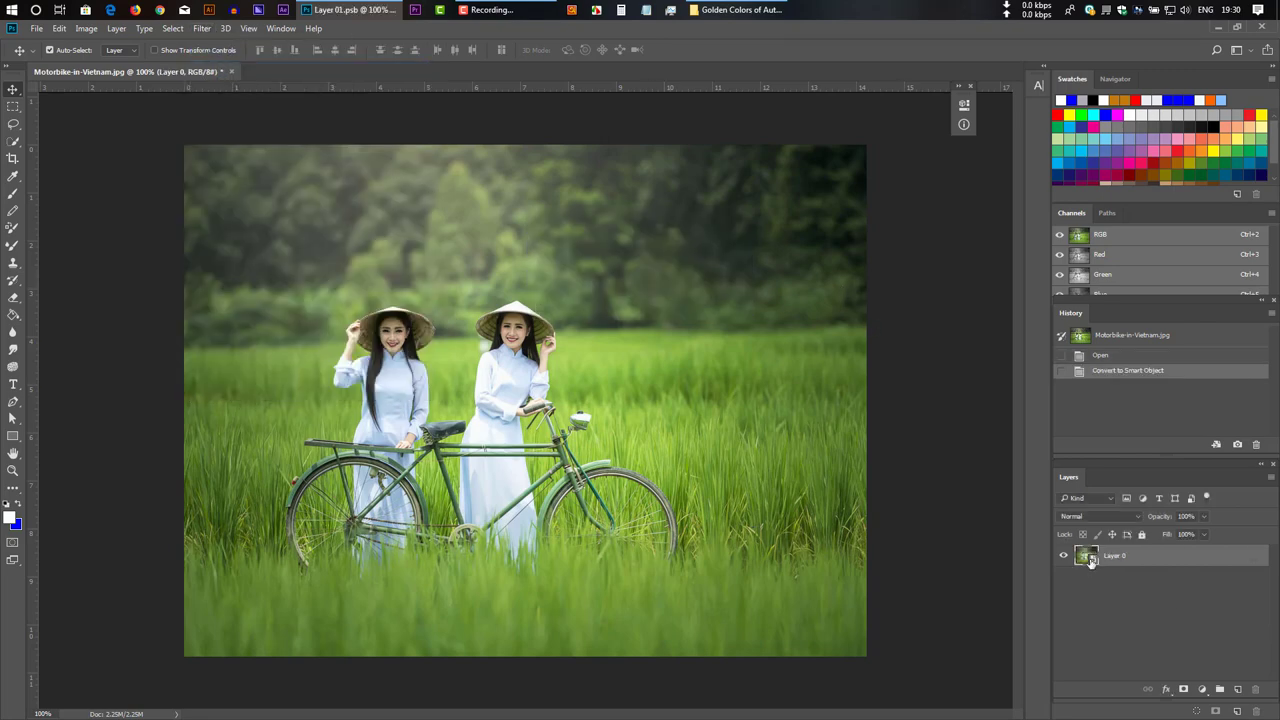
pyautogui.click(88, 29)
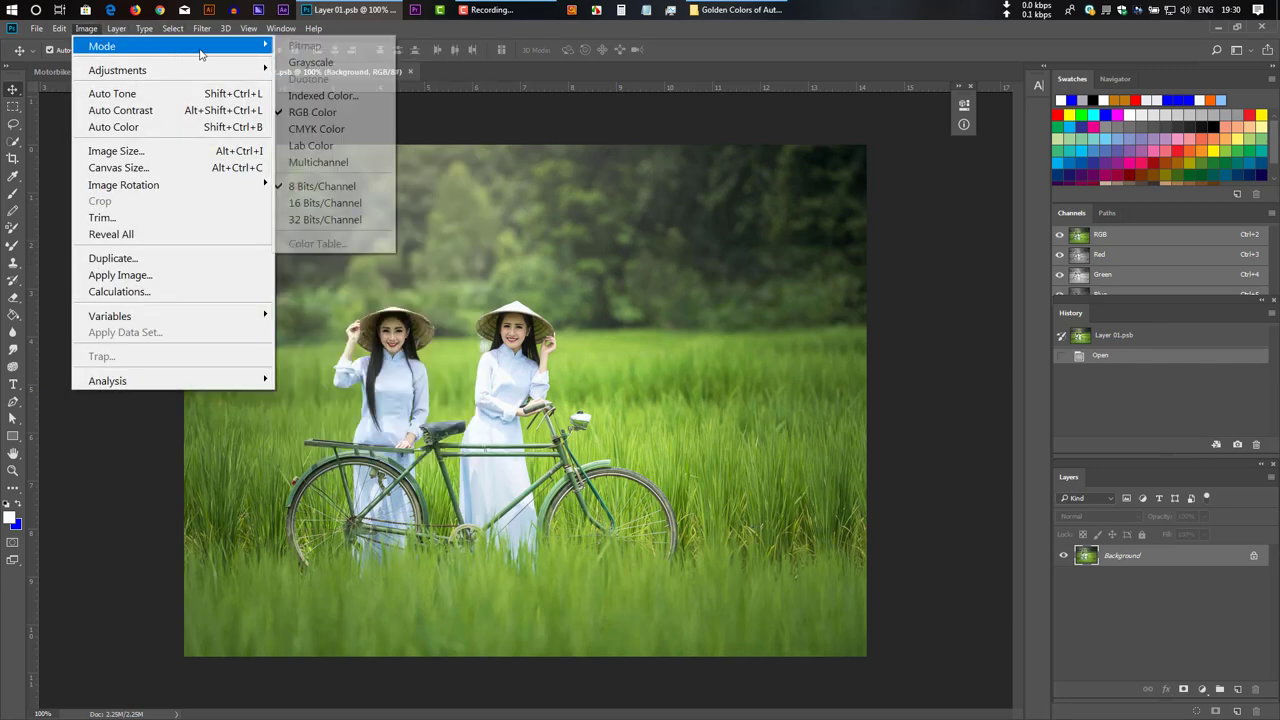
pyautogui.press('Left')
pyautogui.press('Left')
pyautogui.press('Left')
pyautogui.press('Left')
pyautogui.moveTo(88, 29)
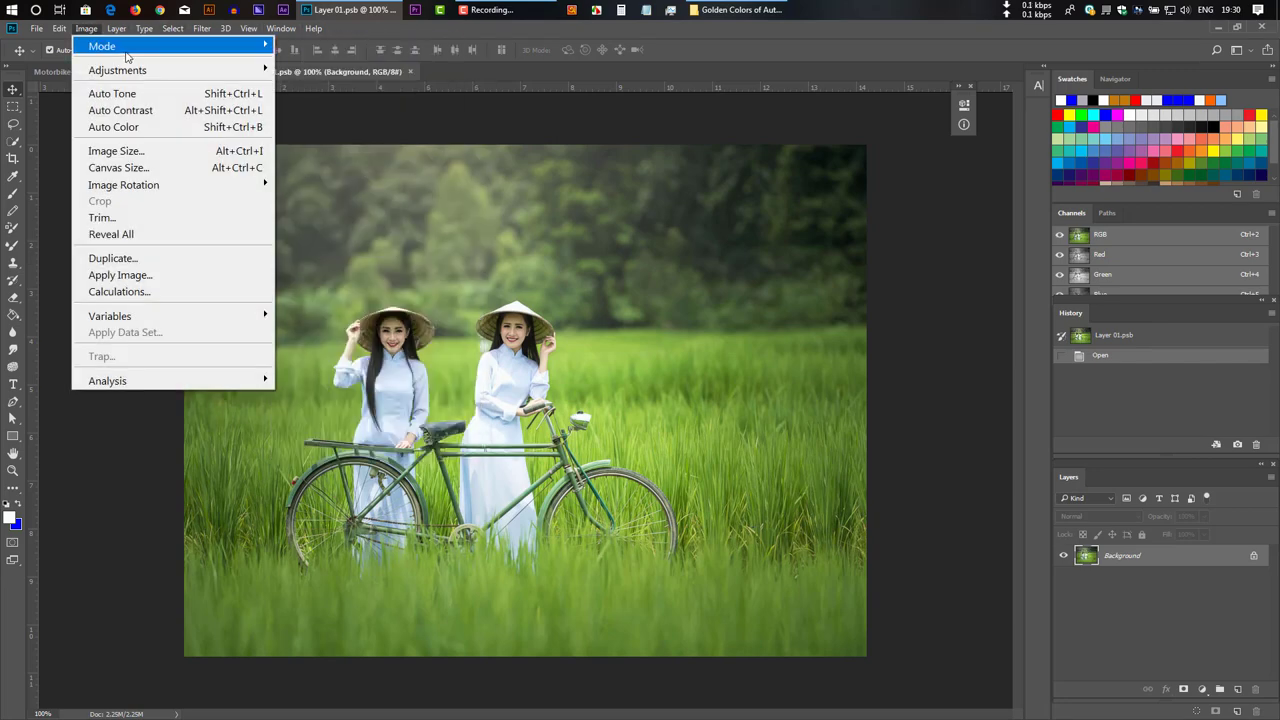
pyautogui.moveTo(192, 48)
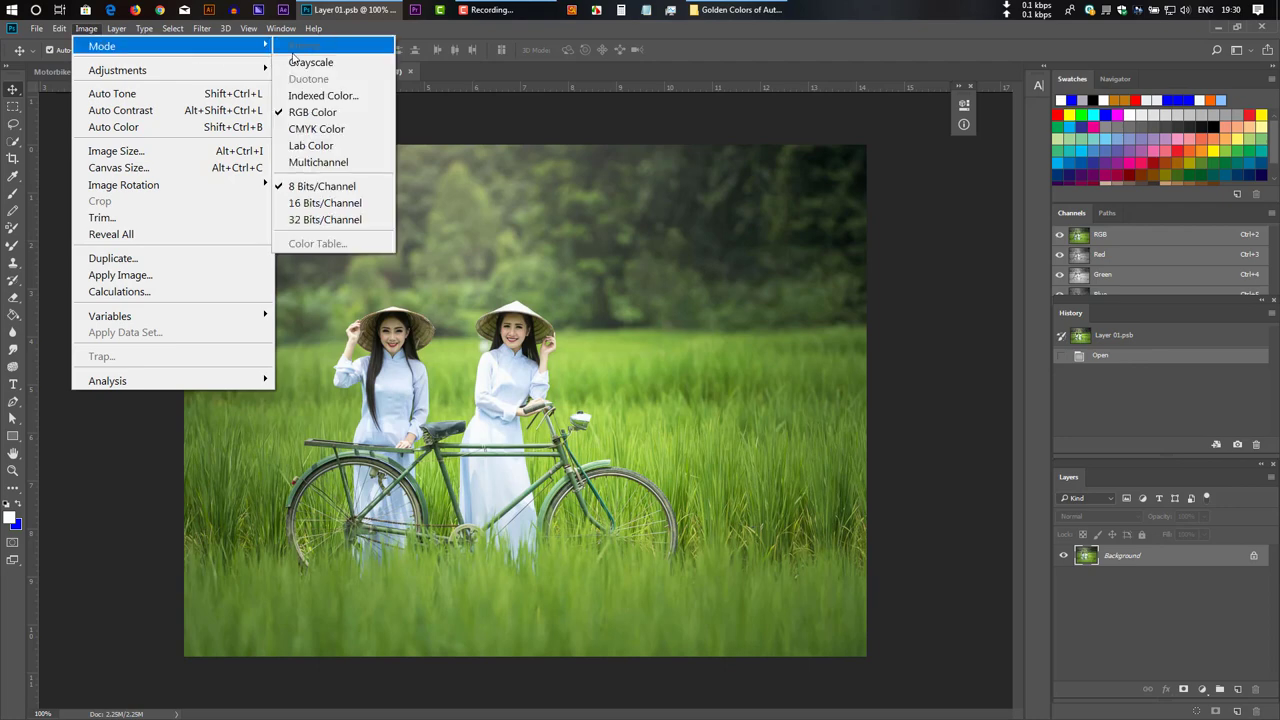
pyautogui.click(328, 148)
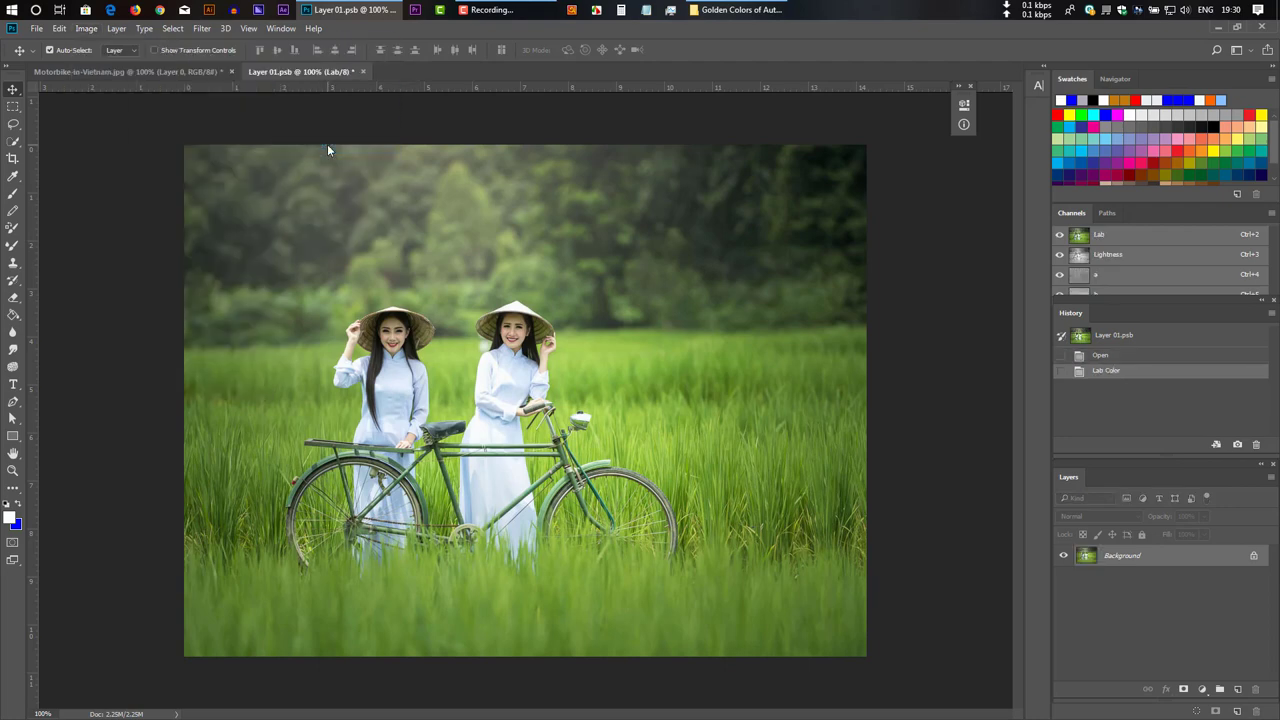
# Apply Image using the b channel in Overlay at 52% opacity to turn the rice fields golden.
pyautogui.click(87, 30)
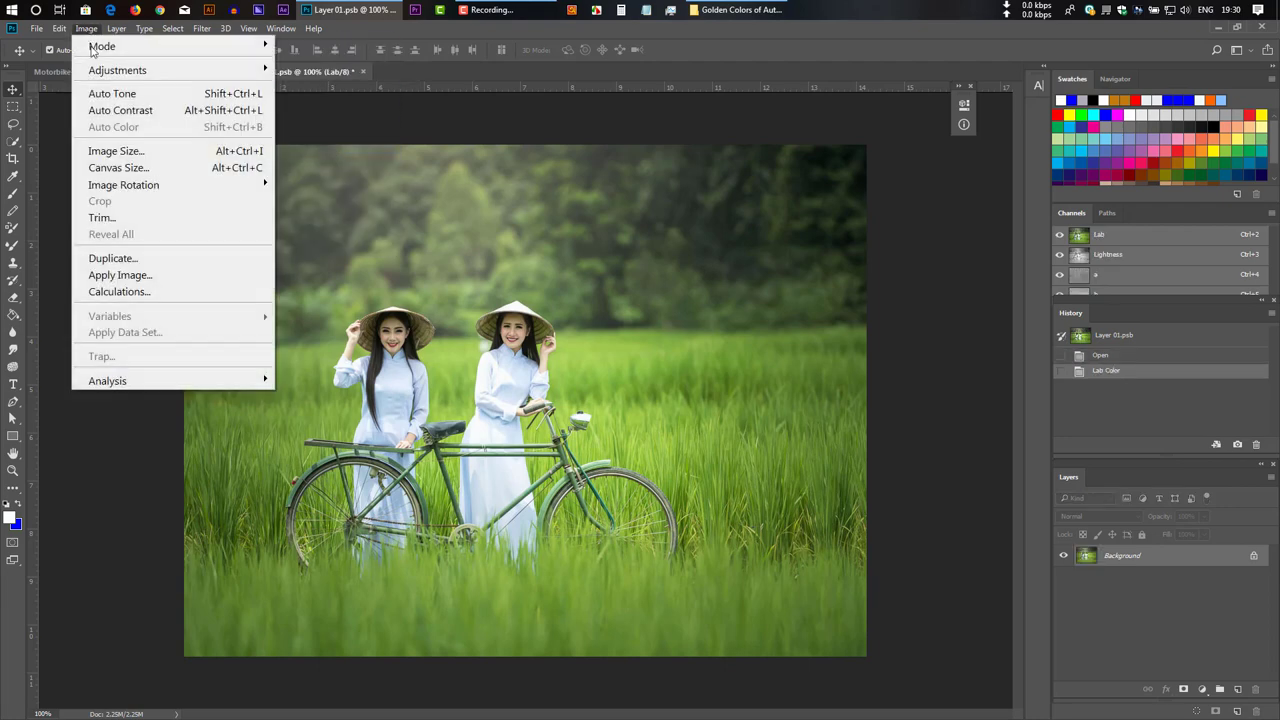
pyautogui.click(170, 275)
pyautogui.click(954, 226)
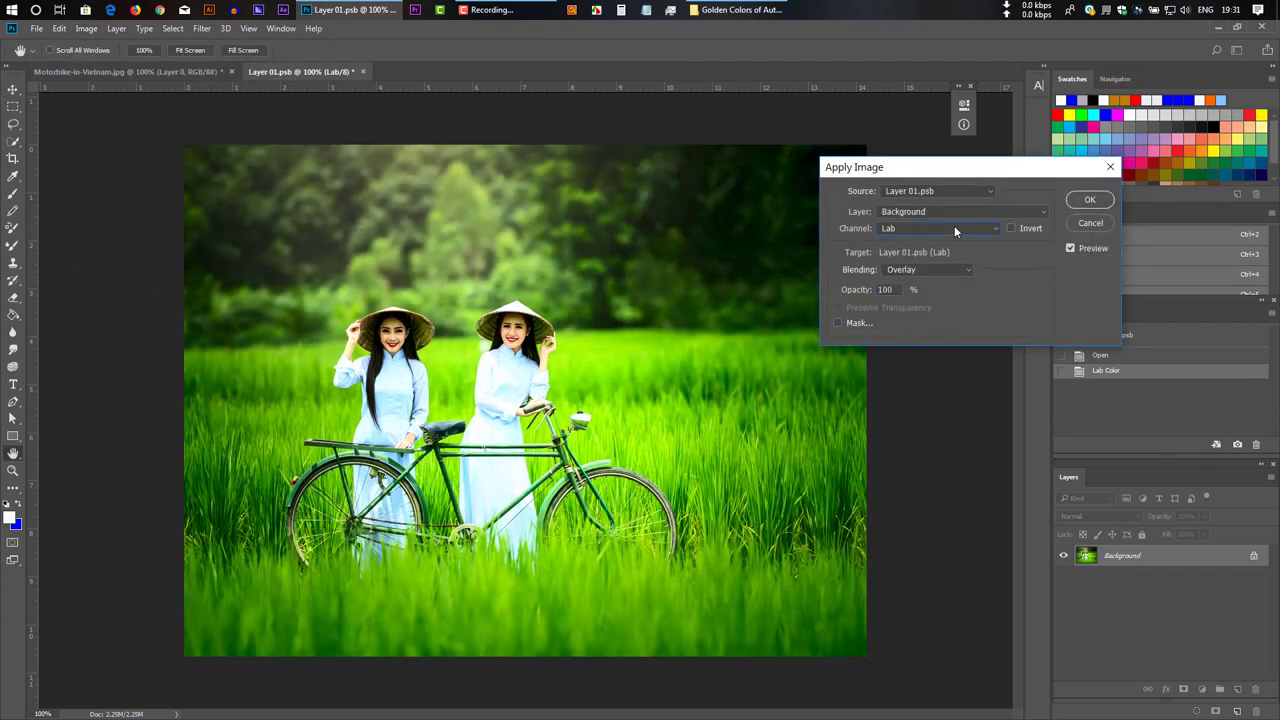
pyautogui.click(907, 271)
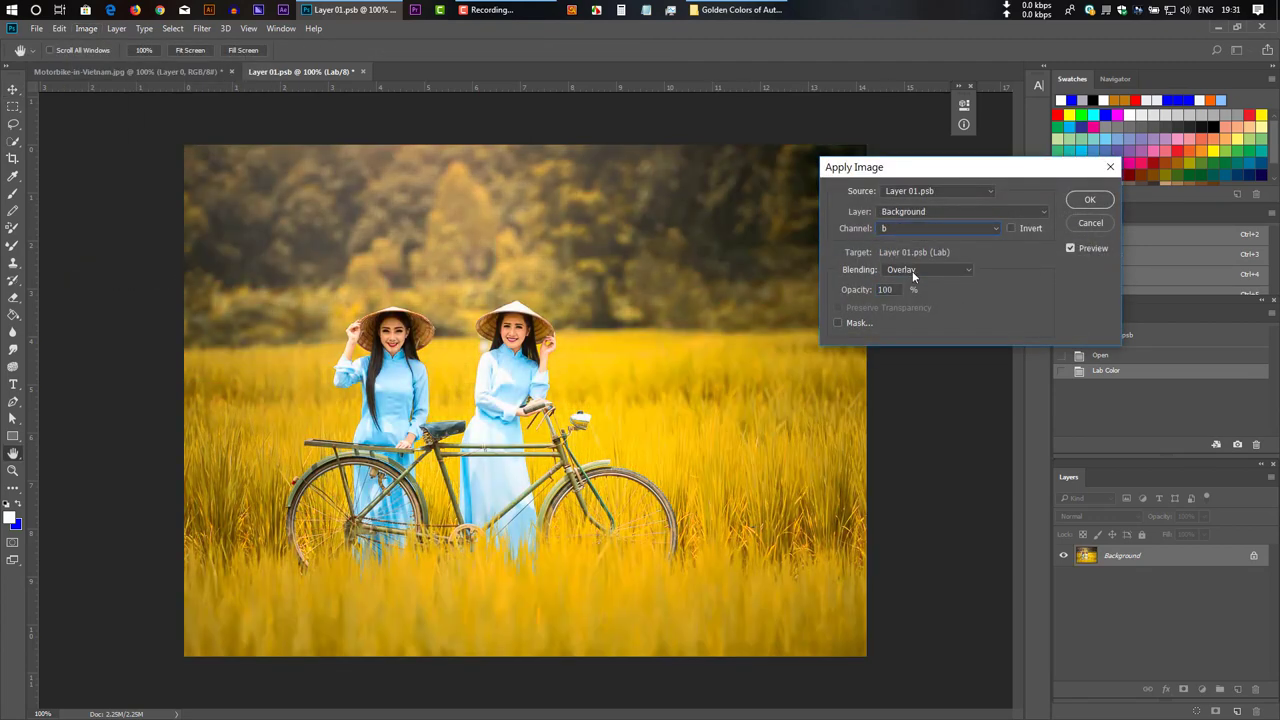
pyautogui.click(912, 271)
pyautogui.click(934, 424)
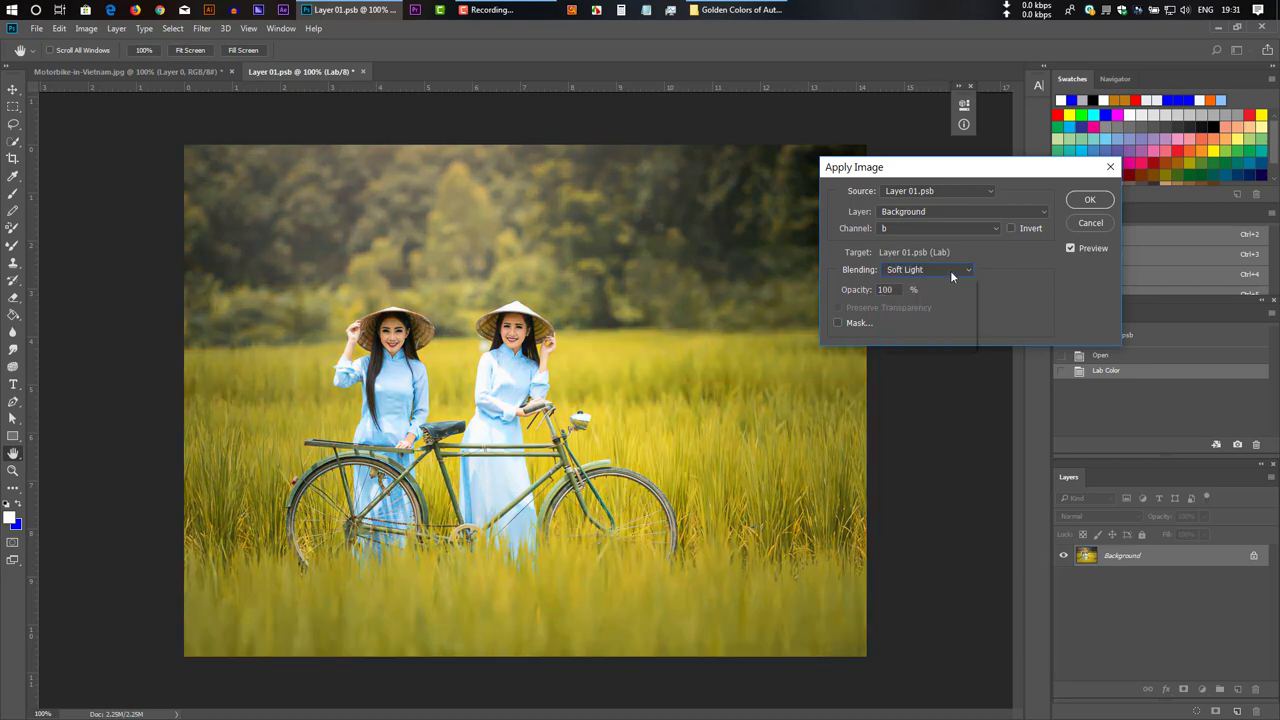
pyautogui.click(950, 270)
pyautogui.click(925, 413)
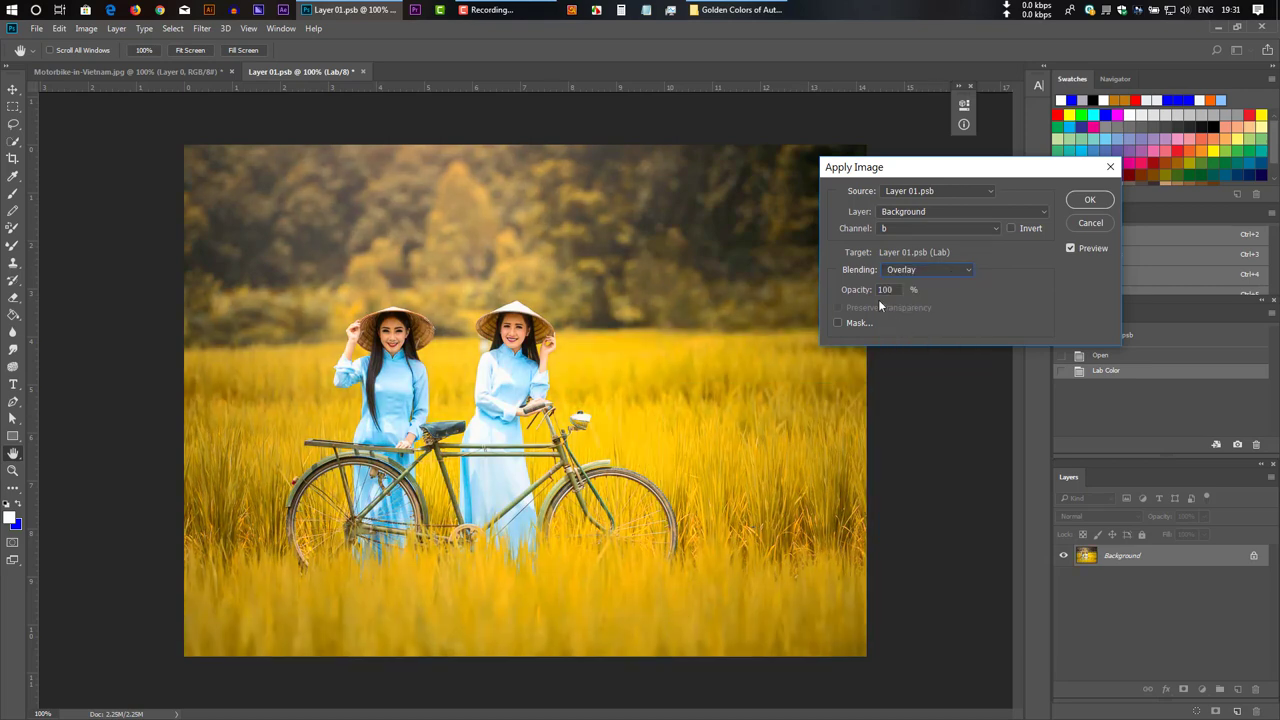
pyautogui.moveTo(866, 293); pyautogui.dragTo(830, 291)
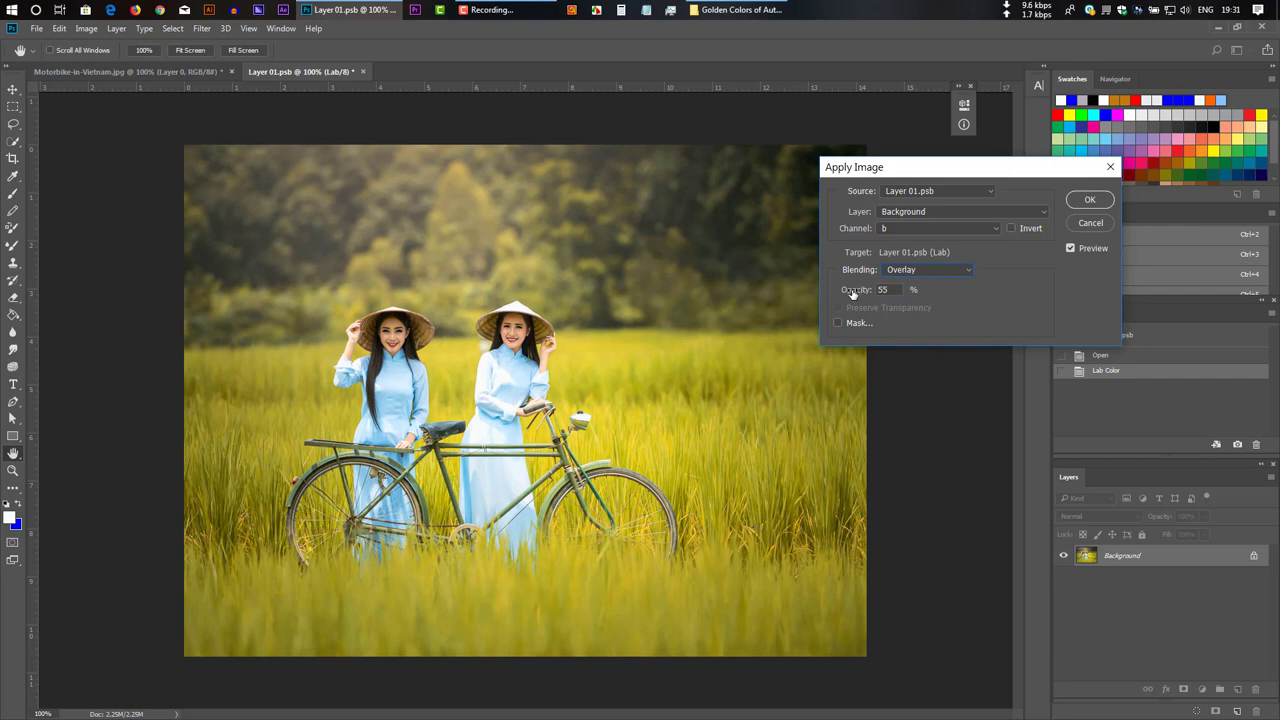
pyautogui.moveTo(852, 292); pyautogui.dragTo(851, 296)
pyautogui.hotkey('shift', 'Tab')
pyautogui.moveTo(859, 292); pyautogui.dragTo(860, 298)
pyautogui.hotkey('shift', 'Tab')
pyautogui.click(1092, 200)
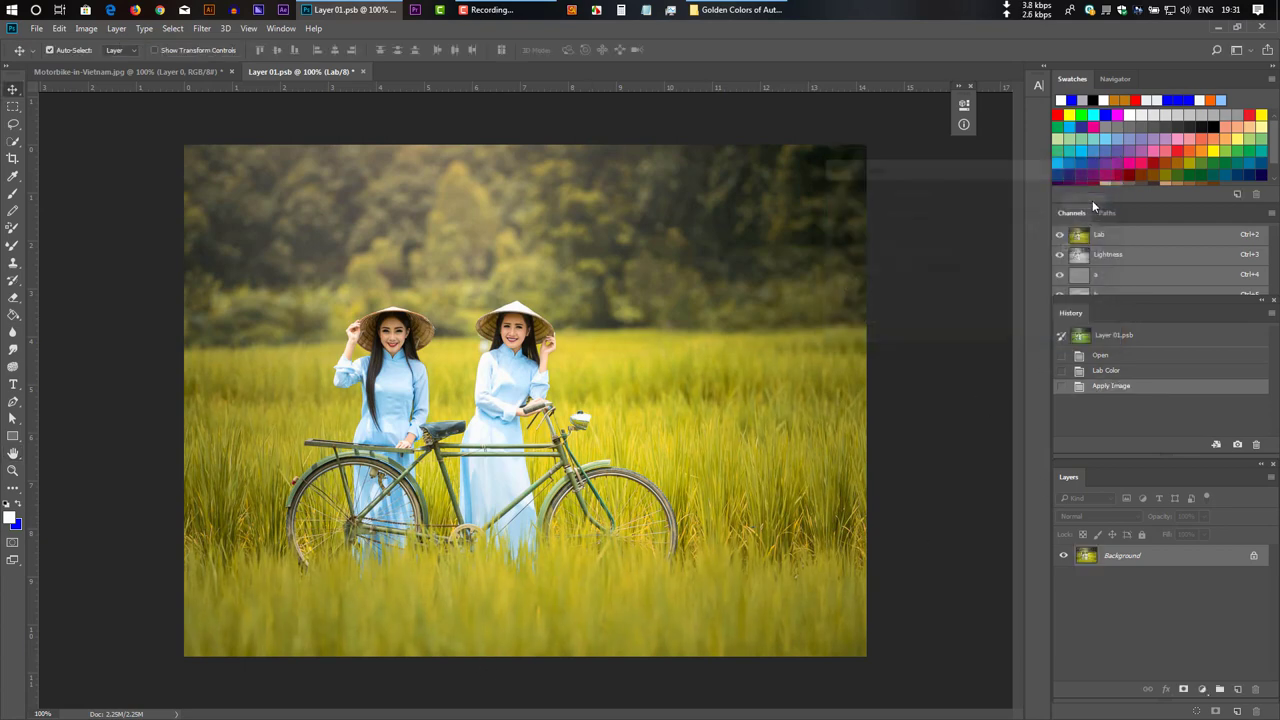
# Save the edited Layer 01.psb contents and close the smart object document.
pyautogui.click(36, 28)
pyautogui.click(98, 204)
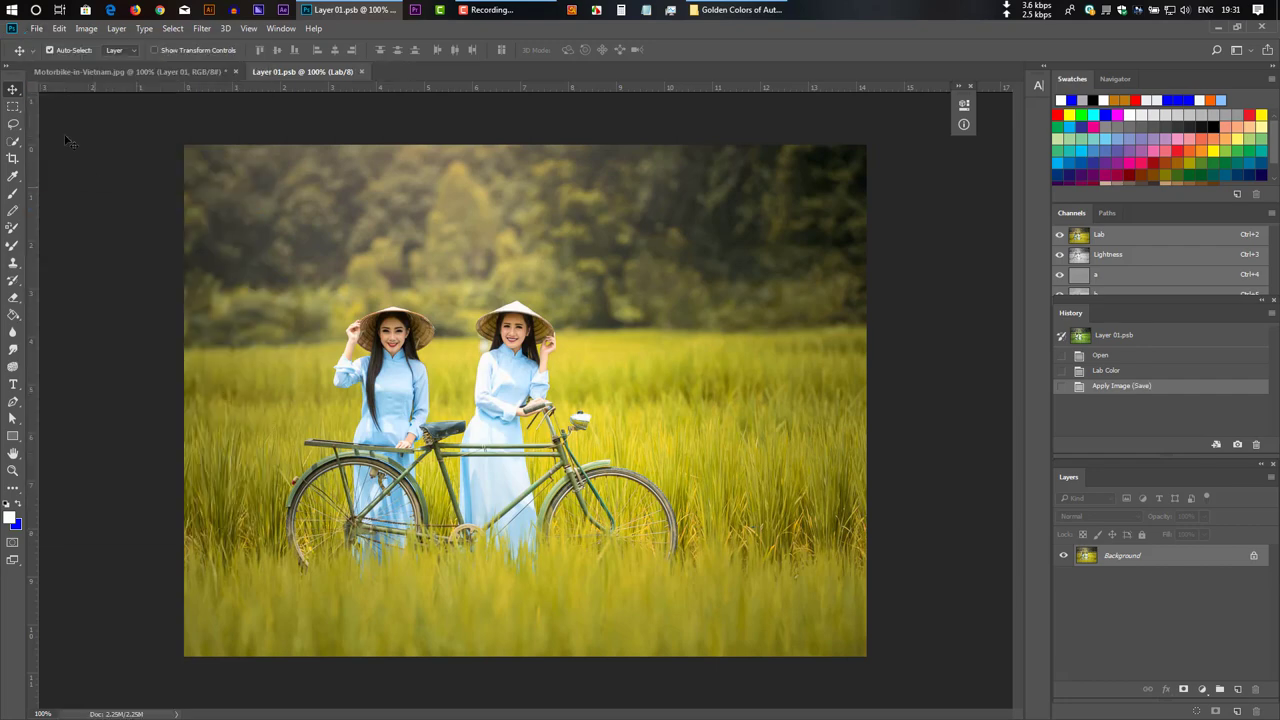
pyautogui.click(361, 71)
# Save the golden motorbike photo as JPEG 'qqqeewreretergr'.
pyautogui.click(42, 30)
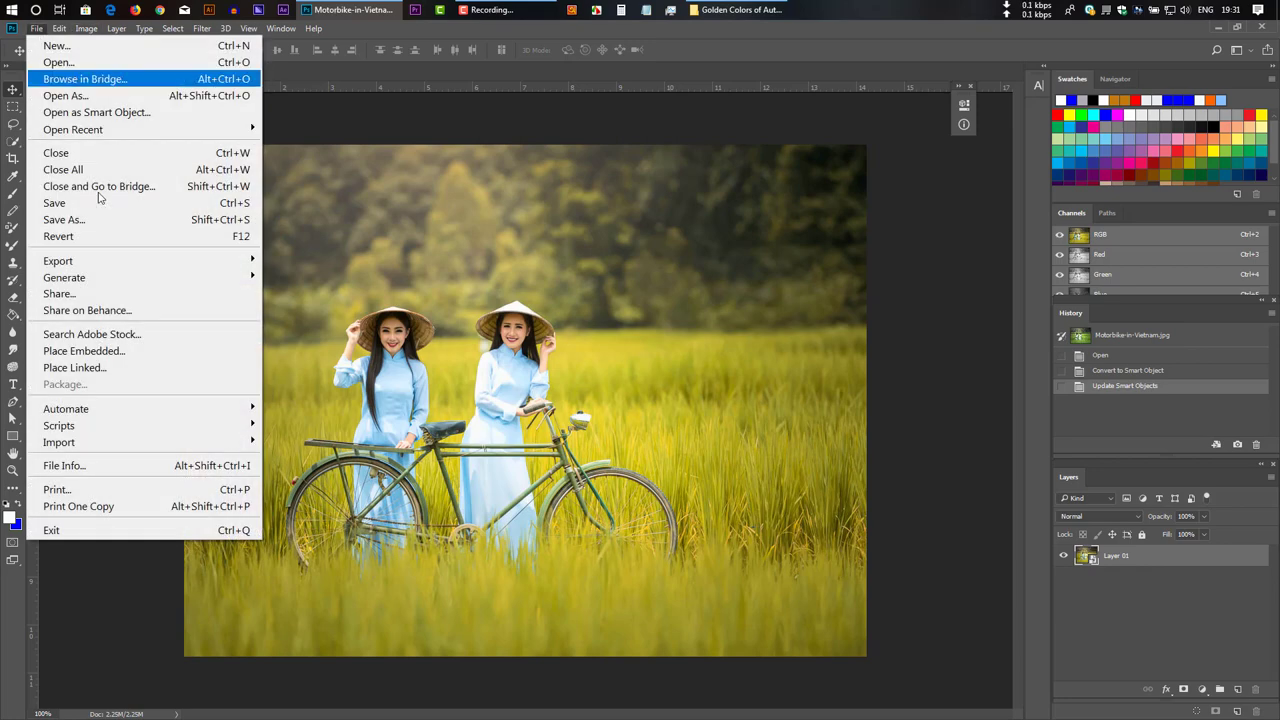
pyautogui.click(106, 220)
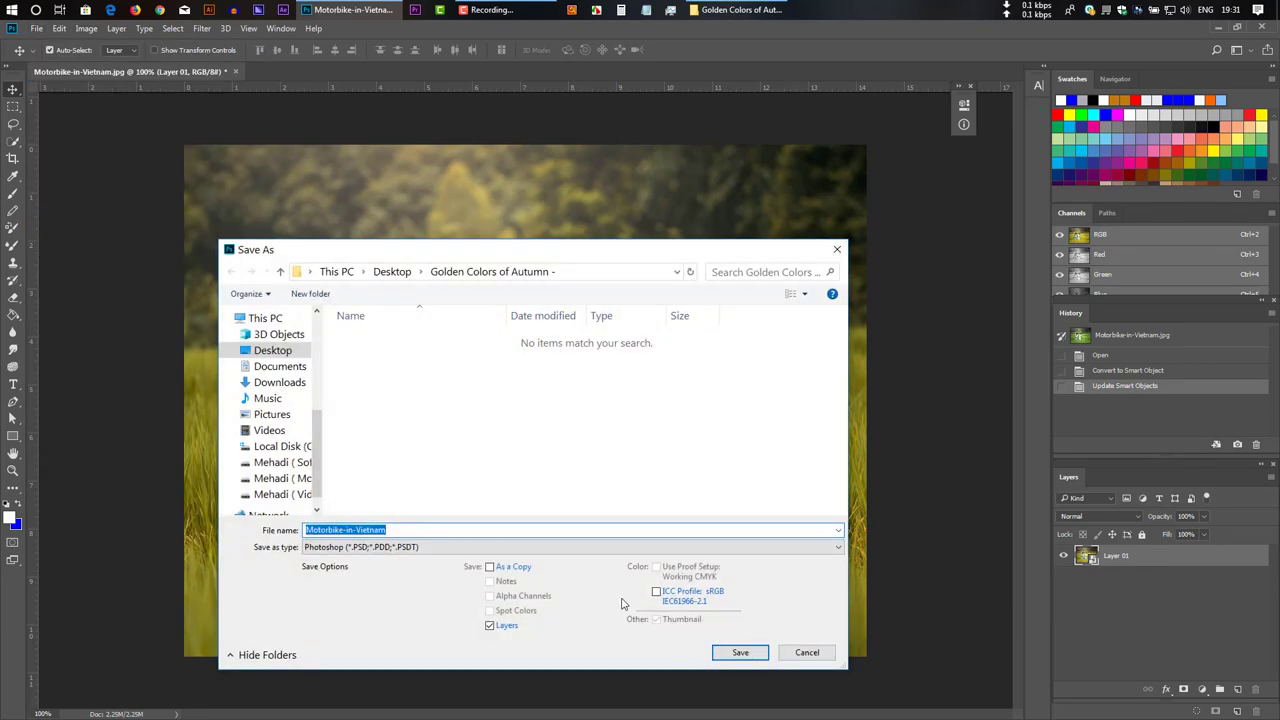
pyautogui.write('qqq')
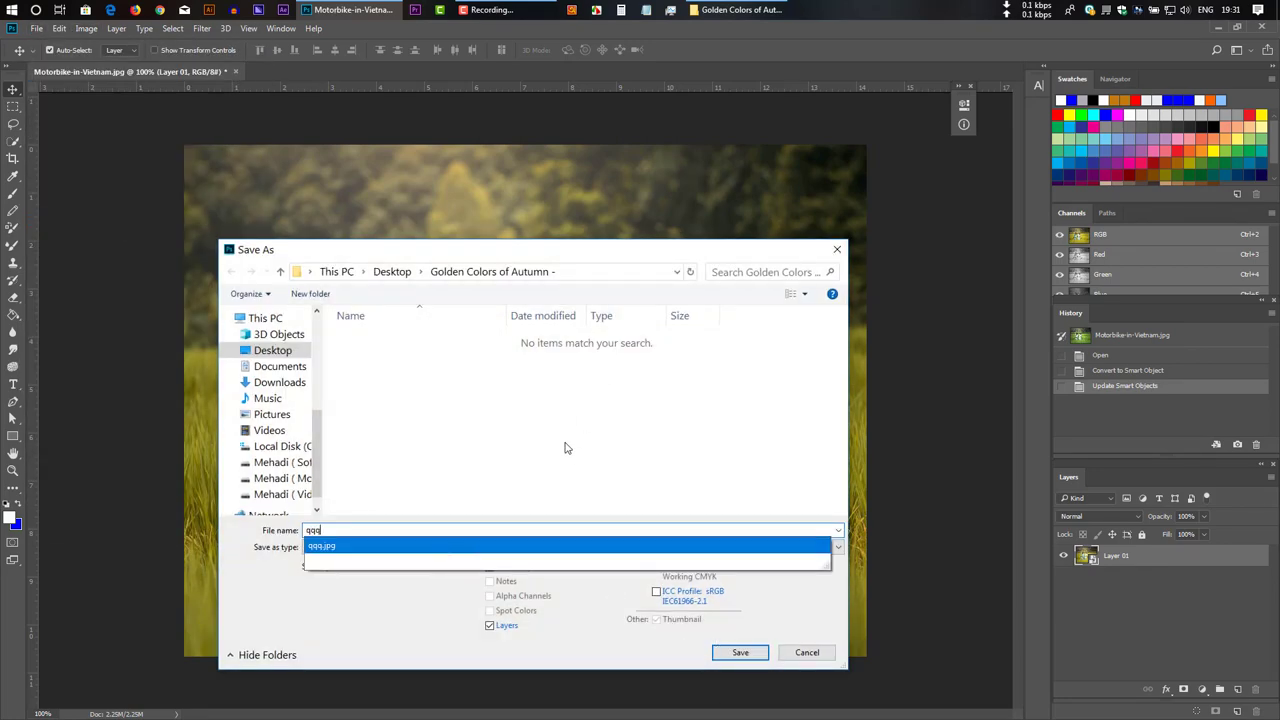
pyautogui.write('eewreretergr')
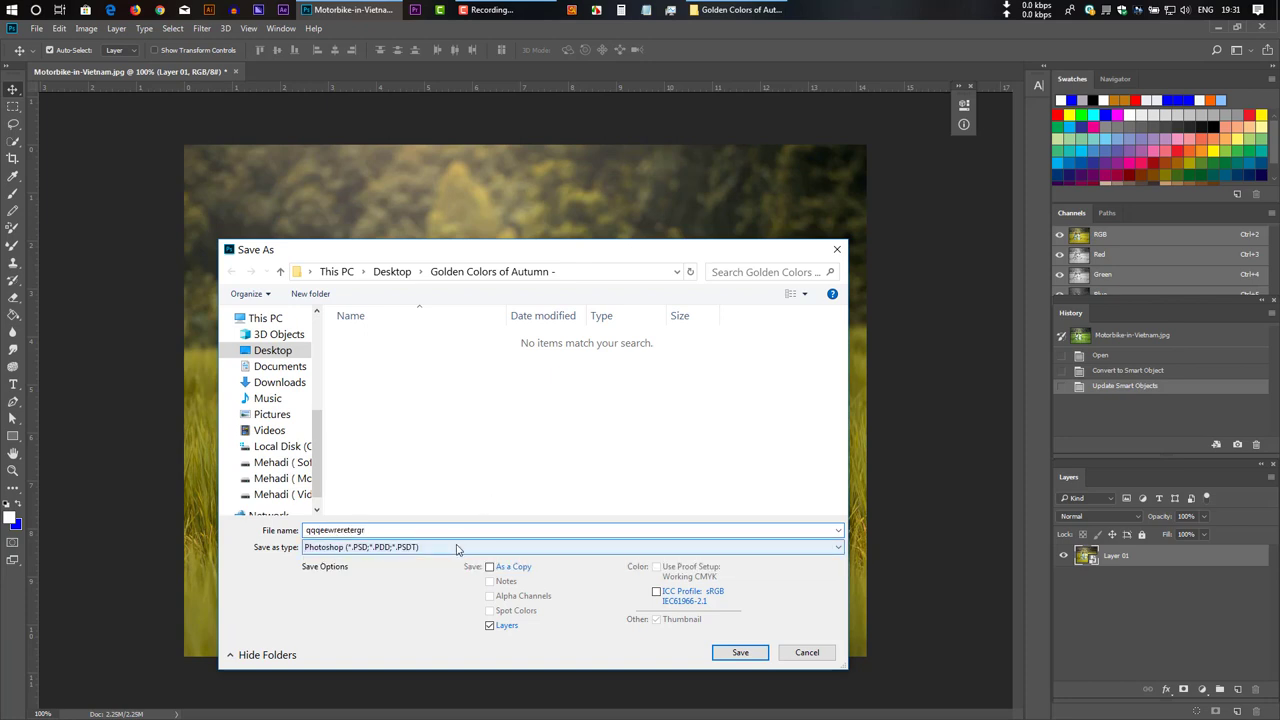
pyautogui.click(457, 549)
pyautogui.click(460, 415)
pyautogui.click(740, 652)
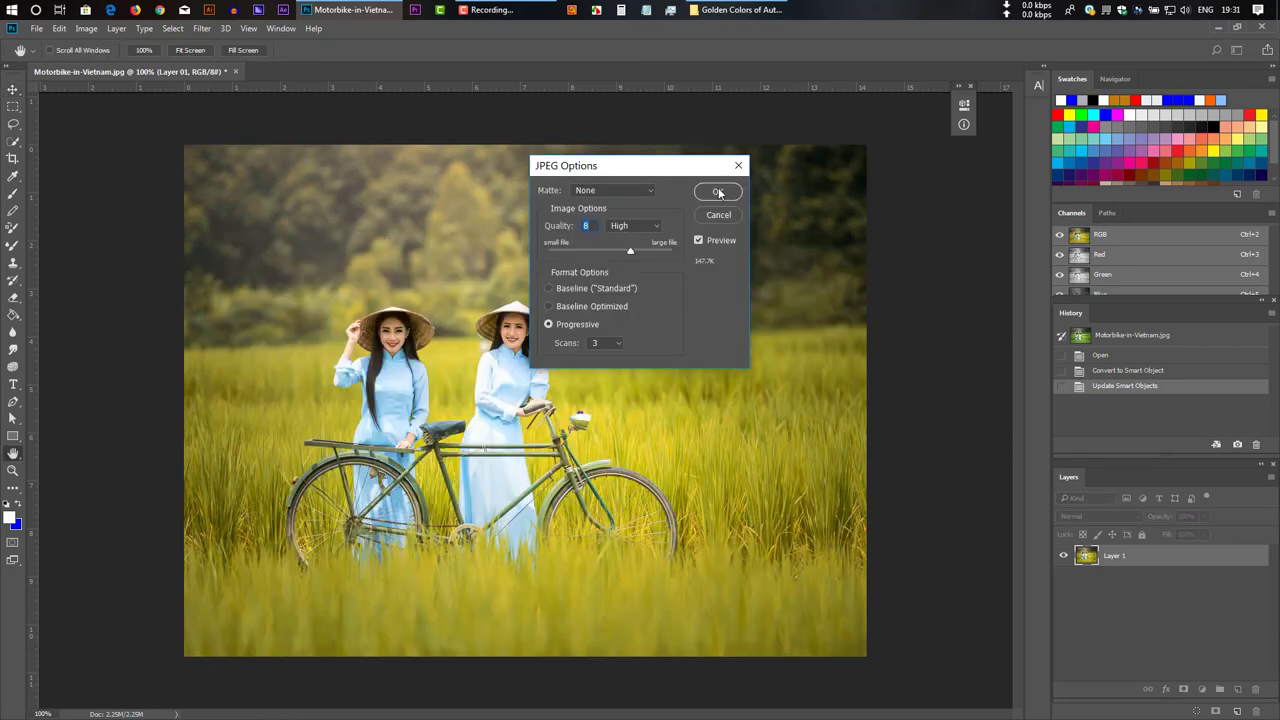
pyautogui.click(720, 193)
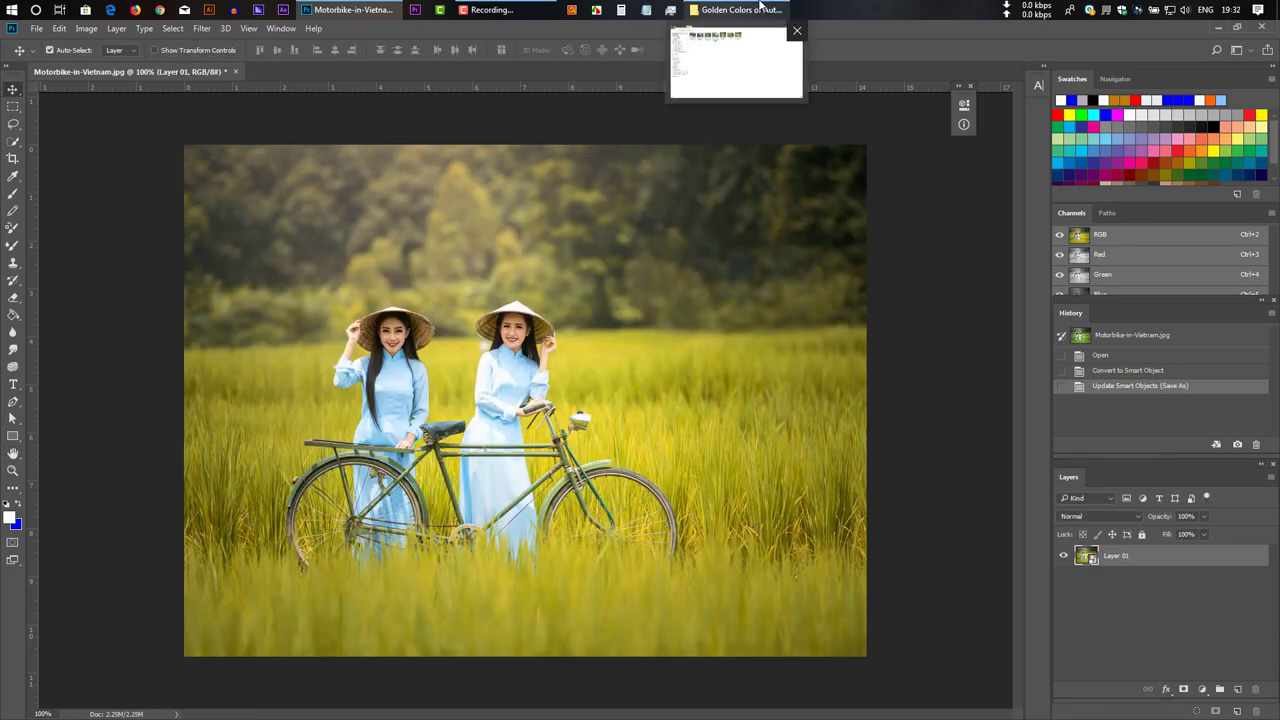
# Open agriculture-1807553_1920.jpg from the Golden Colors of Autumn folder in Photoshop.
pyautogui.click(763, 9)
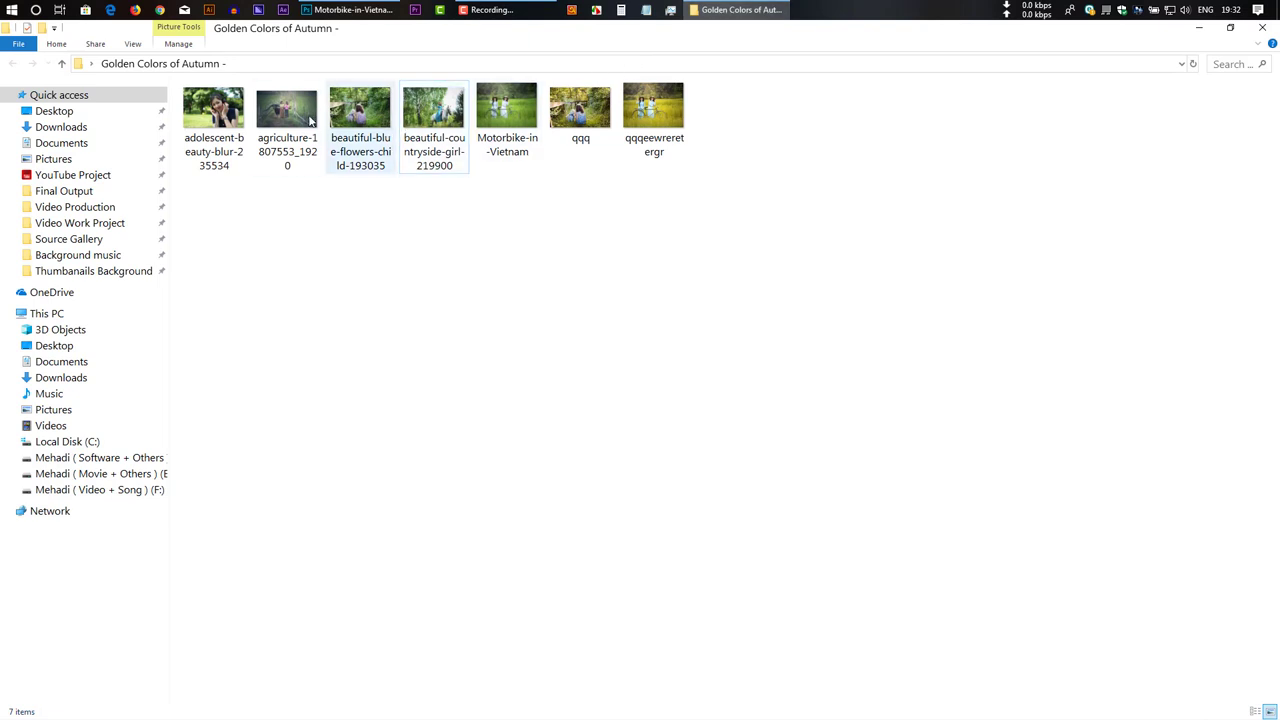
pyautogui.click(284, 112)
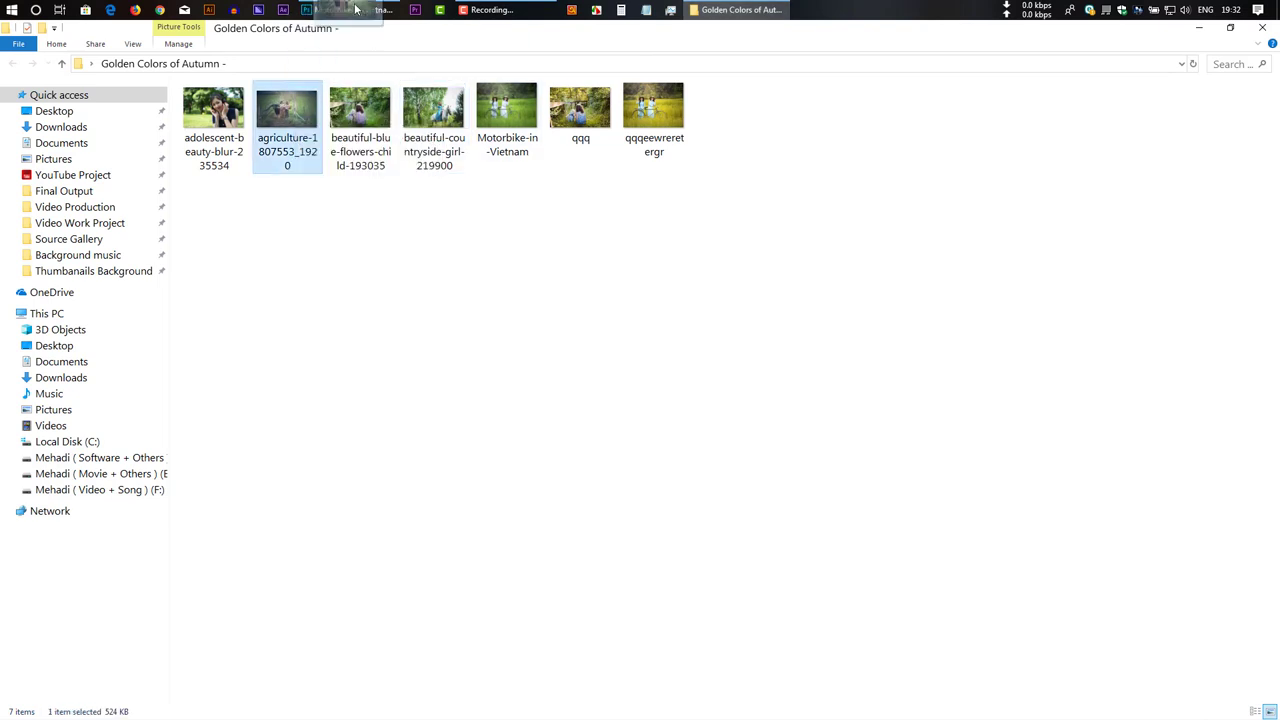
pyautogui.click(348, 9)
pyautogui.moveTo(380, 66); pyautogui.dragTo(366, 79)
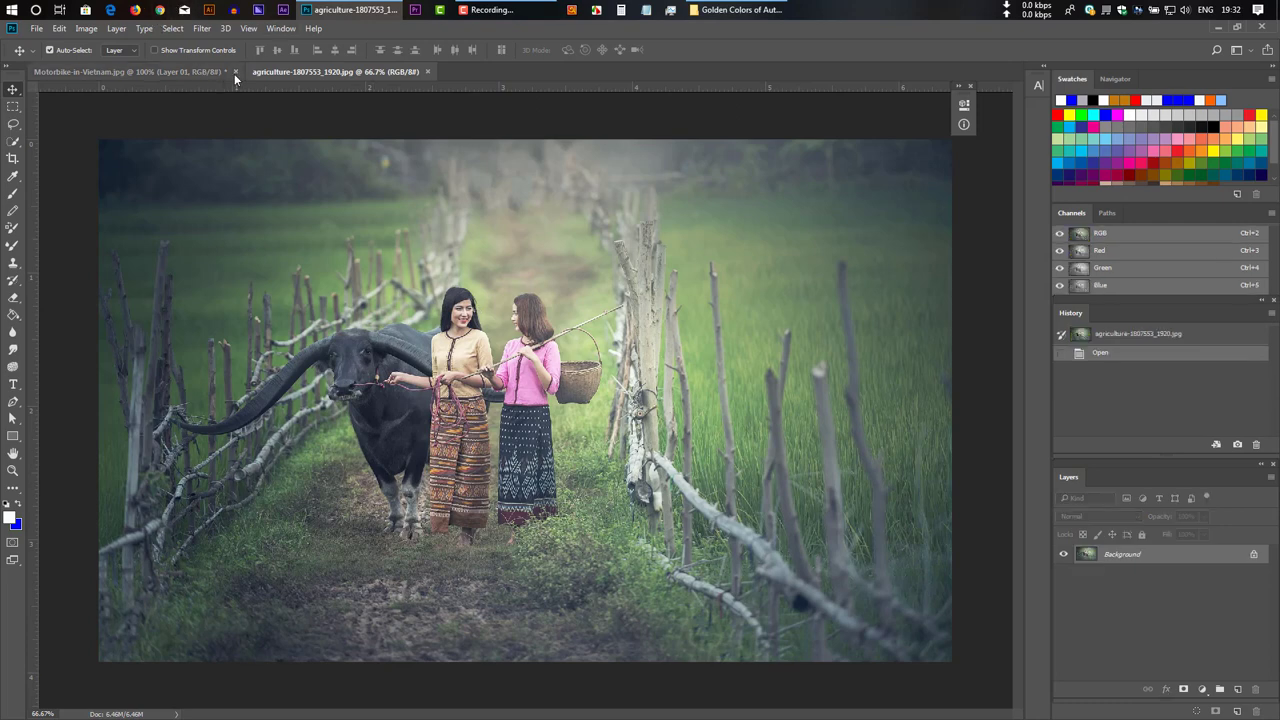
# Discard the Motorbike document, convert agriculture-1807553_1920 for Smart Filters, and open Layer 01.psb.
pyautogui.click(236, 71)
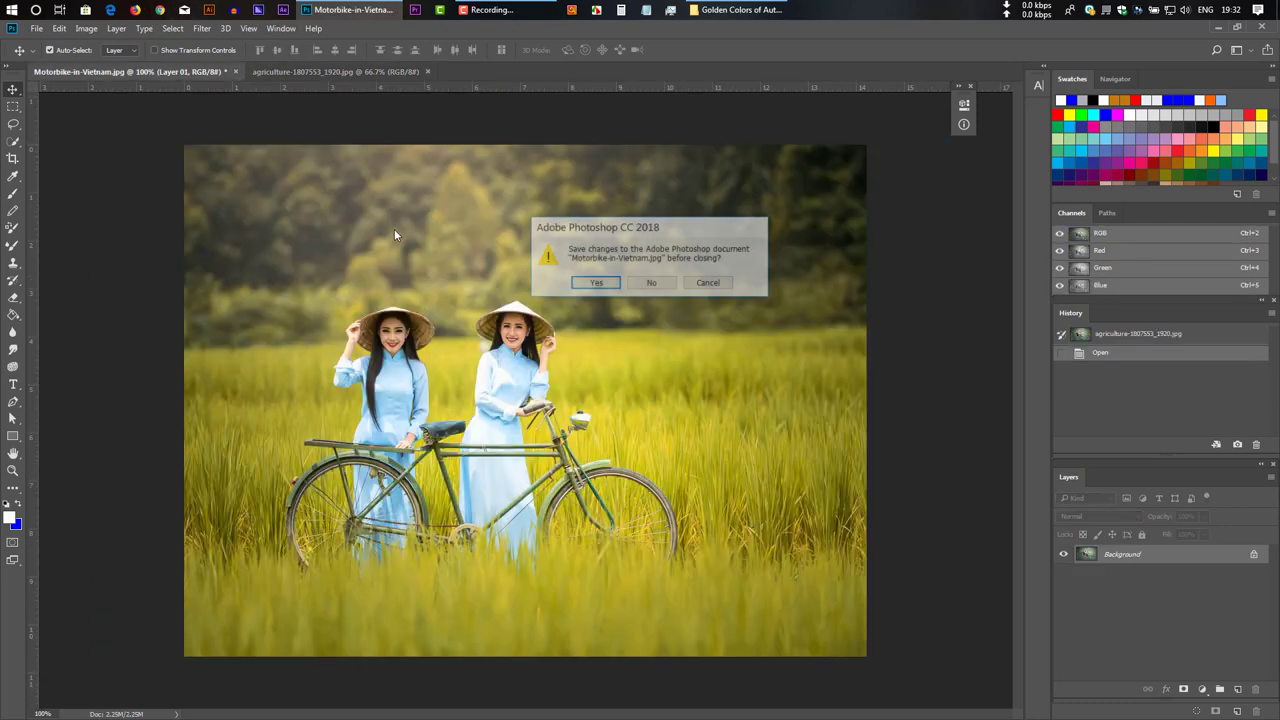
pyautogui.click(651, 282)
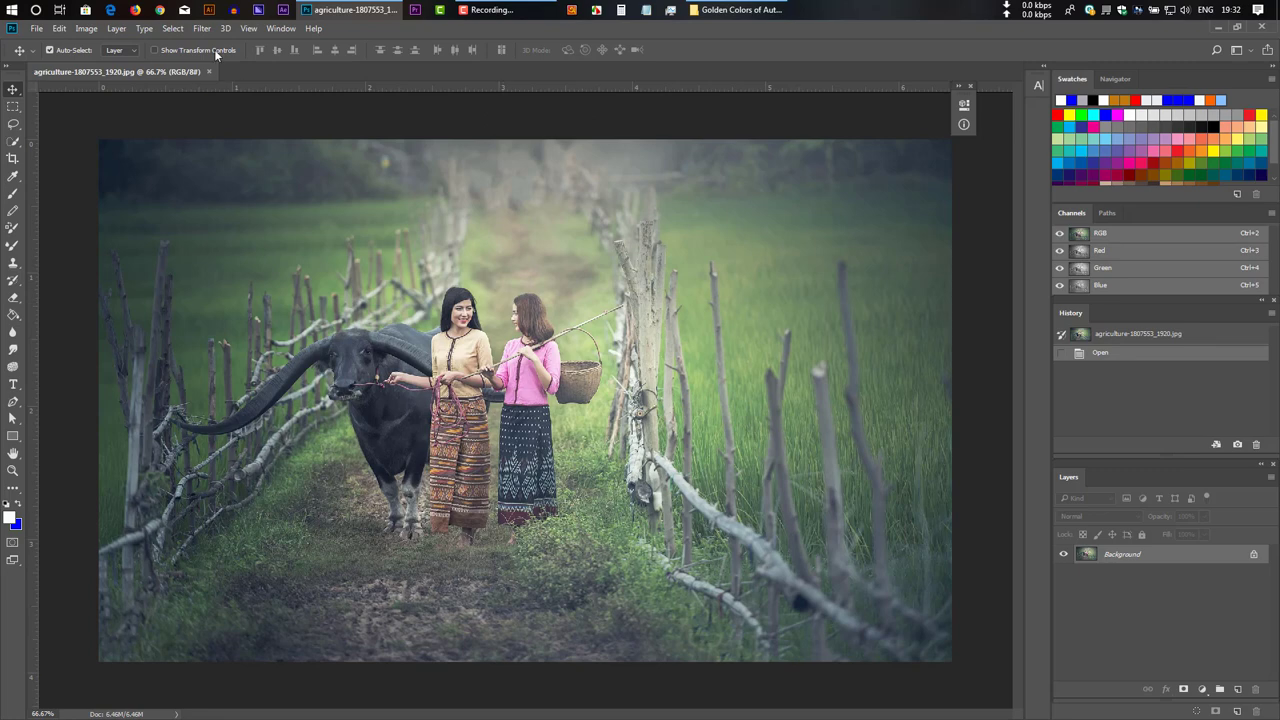
pyautogui.click(185, 32)
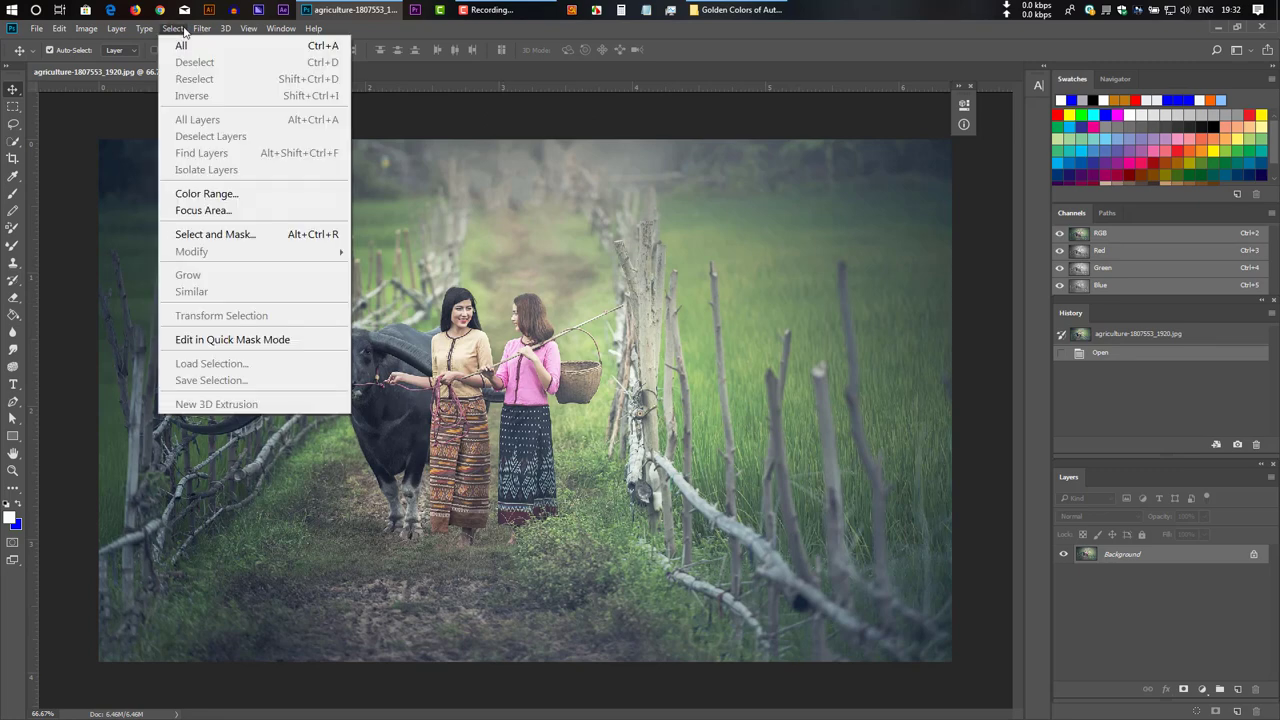
pyautogui.moveTo(204, 30)
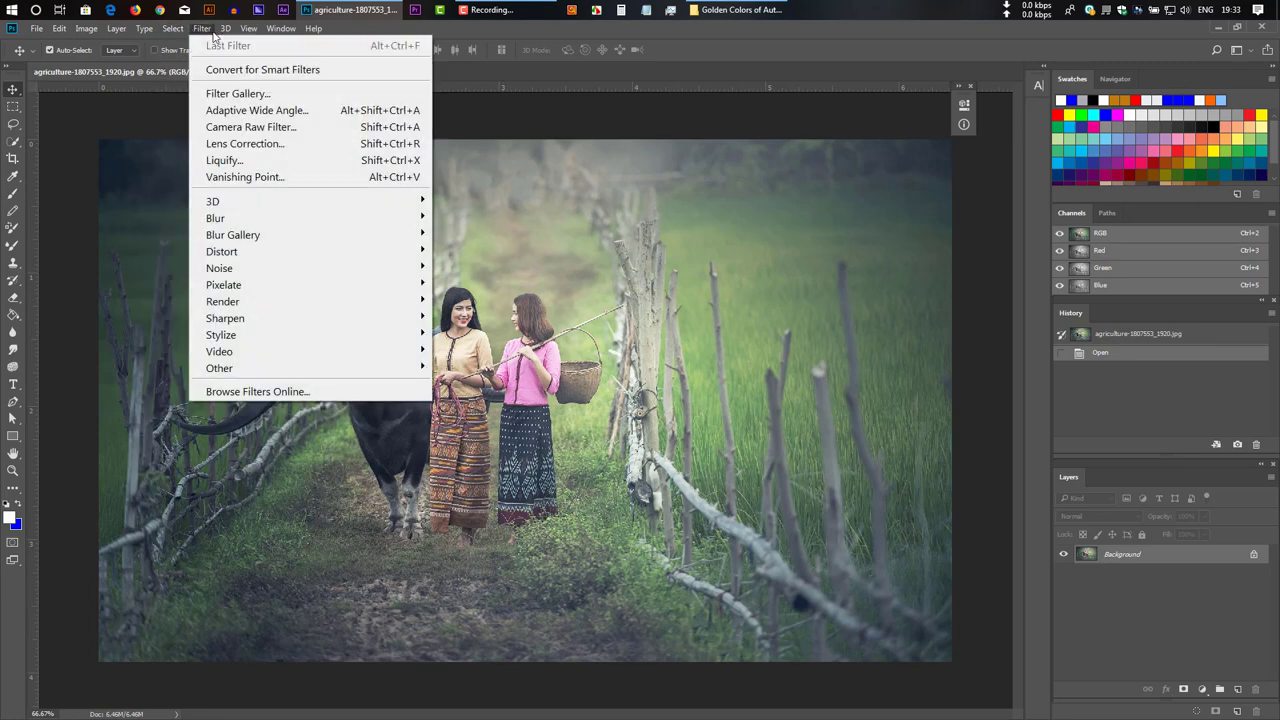
pyautogui.click(262, 69)
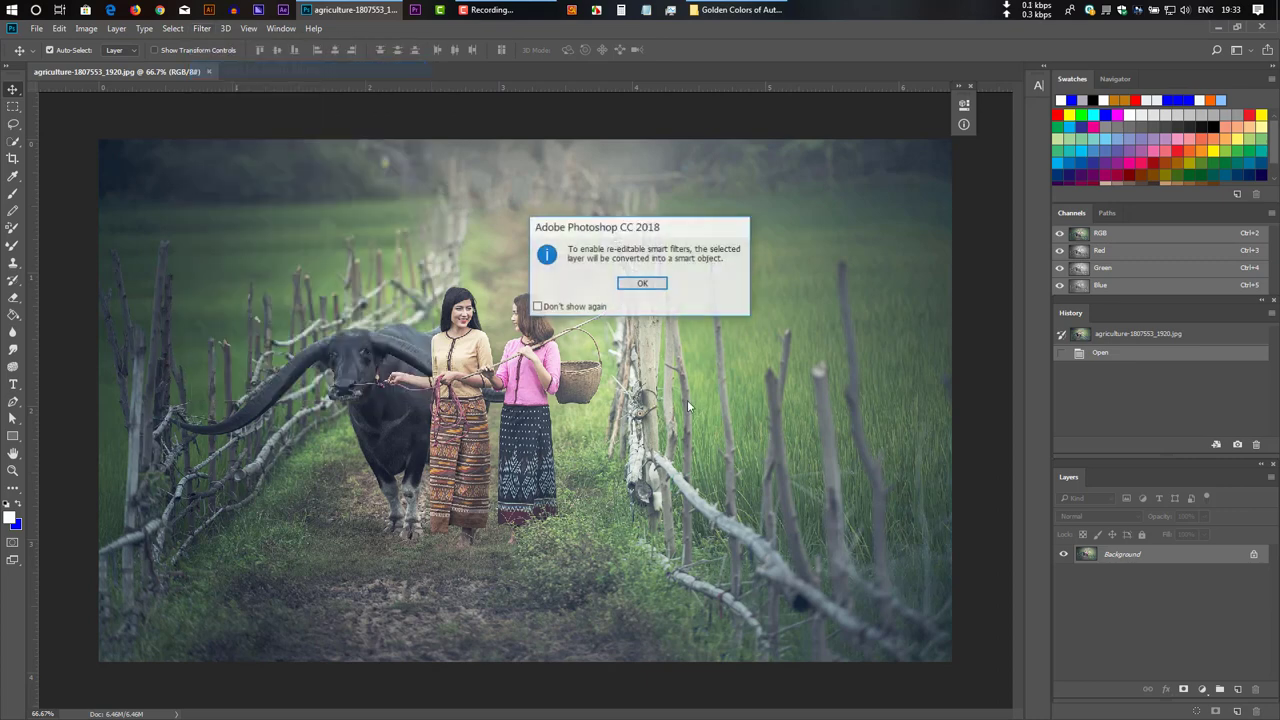
pyautogui.click(648, 284)
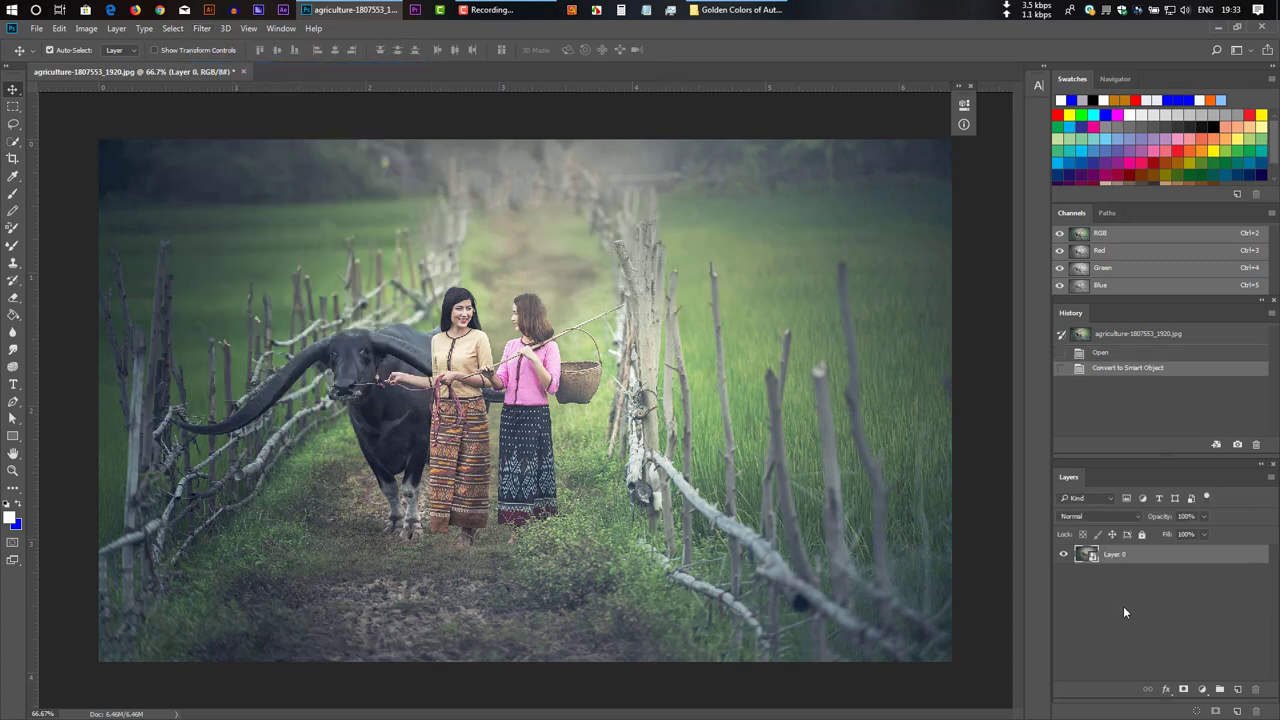
pyautogui.doubleClick(1087, 556)
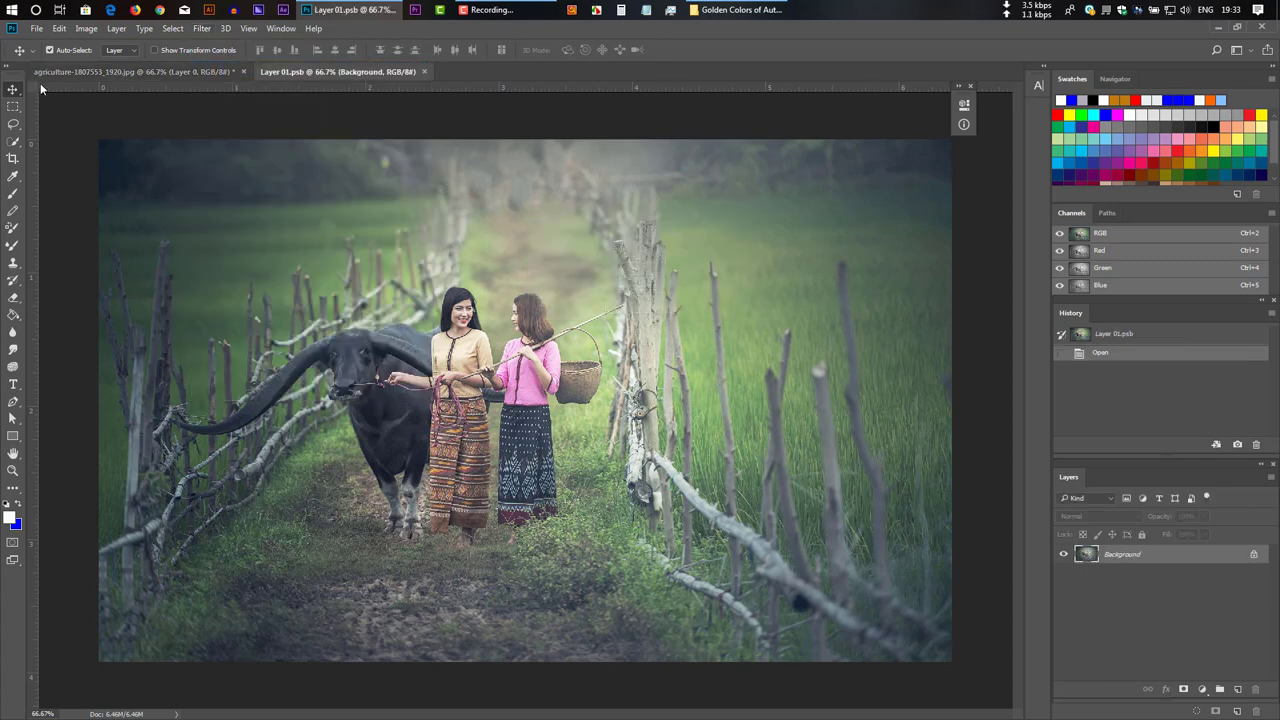
# Convert the smart object contents to Lab Color mode.
pyautogui.click(86, 28)
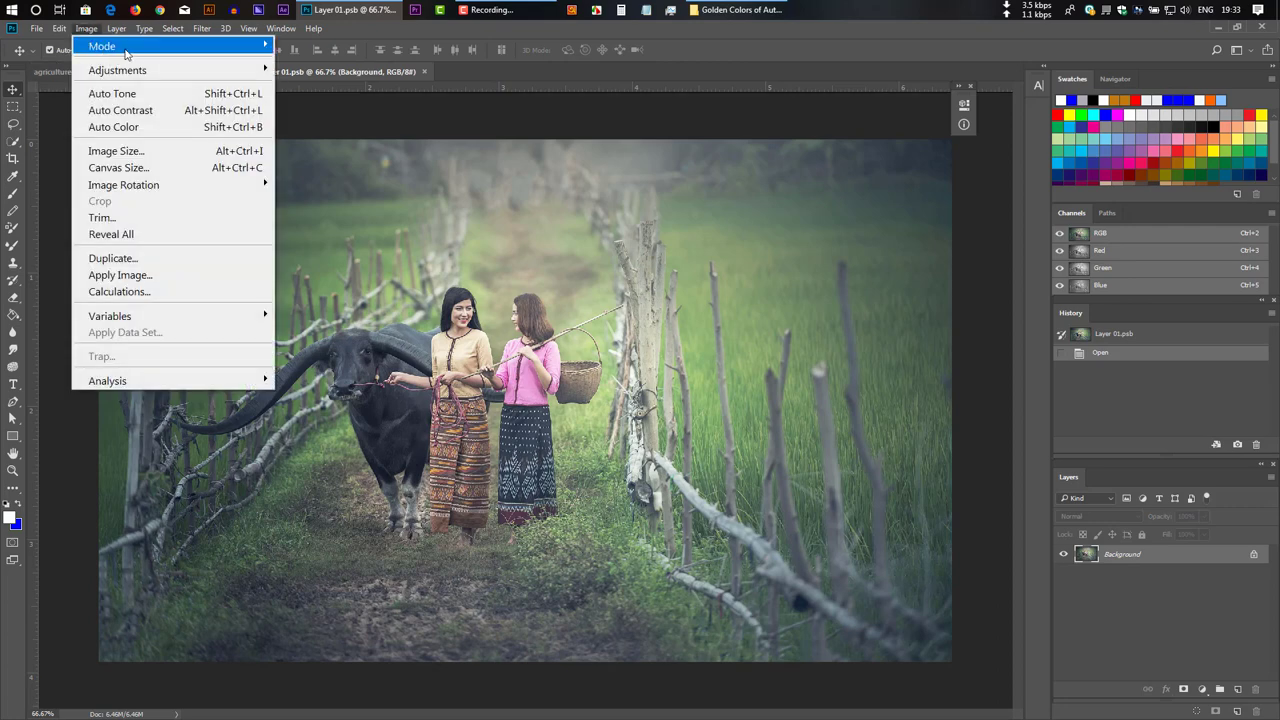
pyautogui.moveTo(268, 50)
pyautogui.click(320, 145)
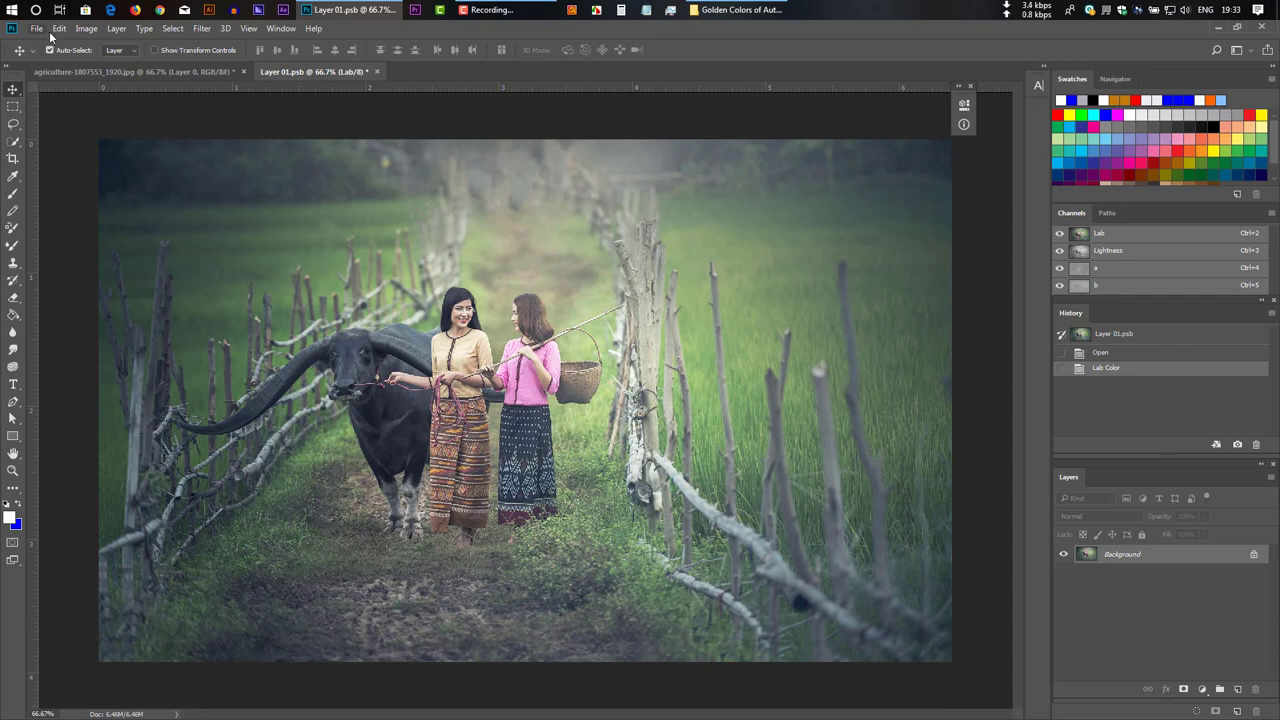
# Apply Image using the b channel with Overlay blending at 74% opacity.
pyautogui.click(86, 30)
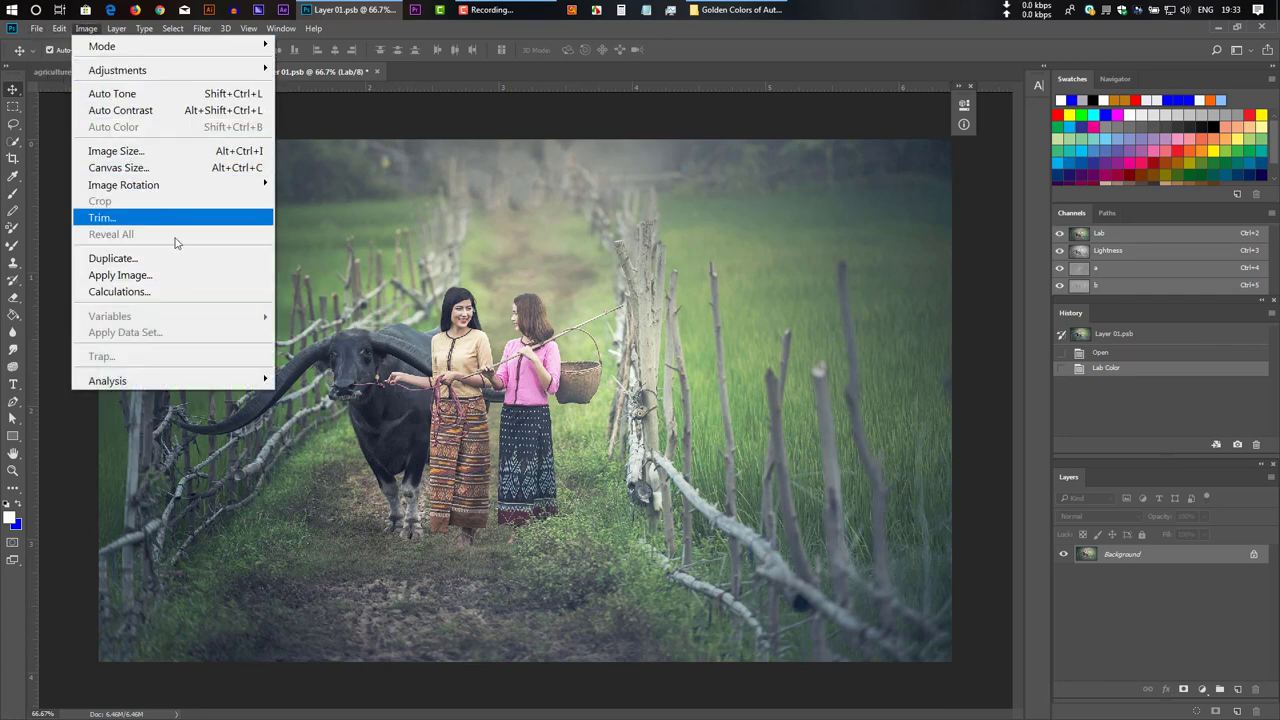
pyautogui.click(177, 276)
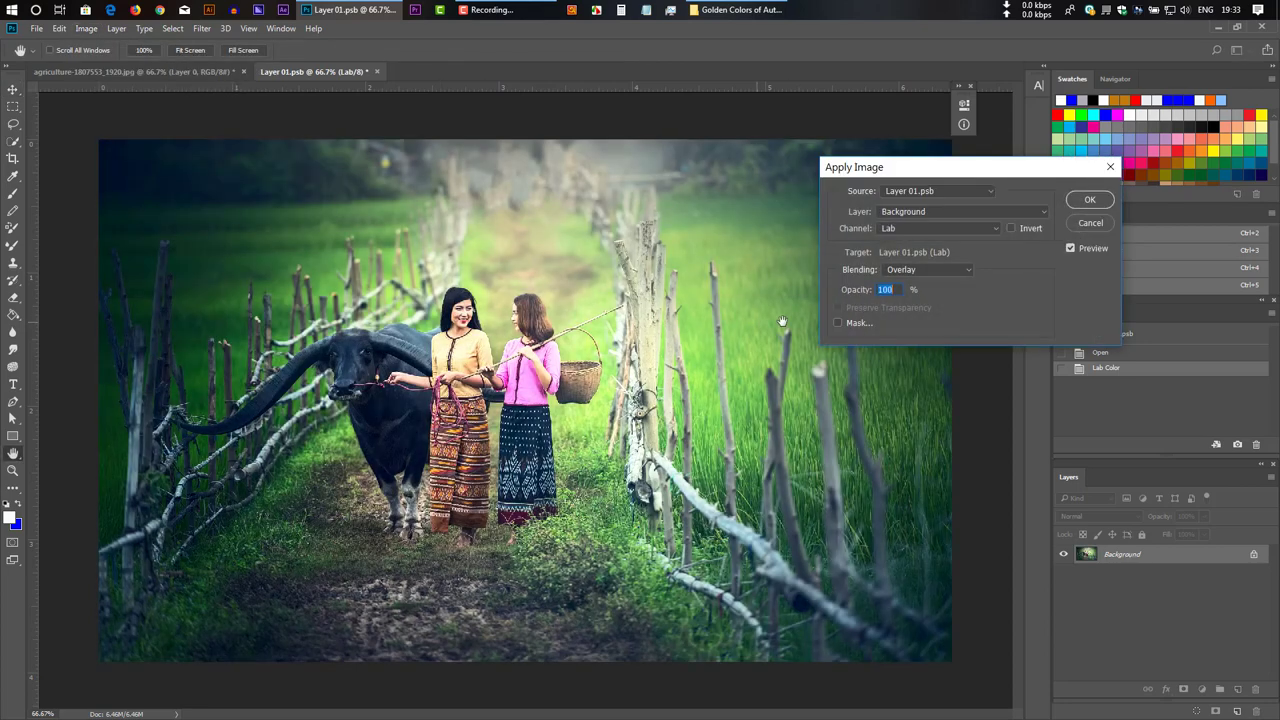
pyautogui.click(951, 225)
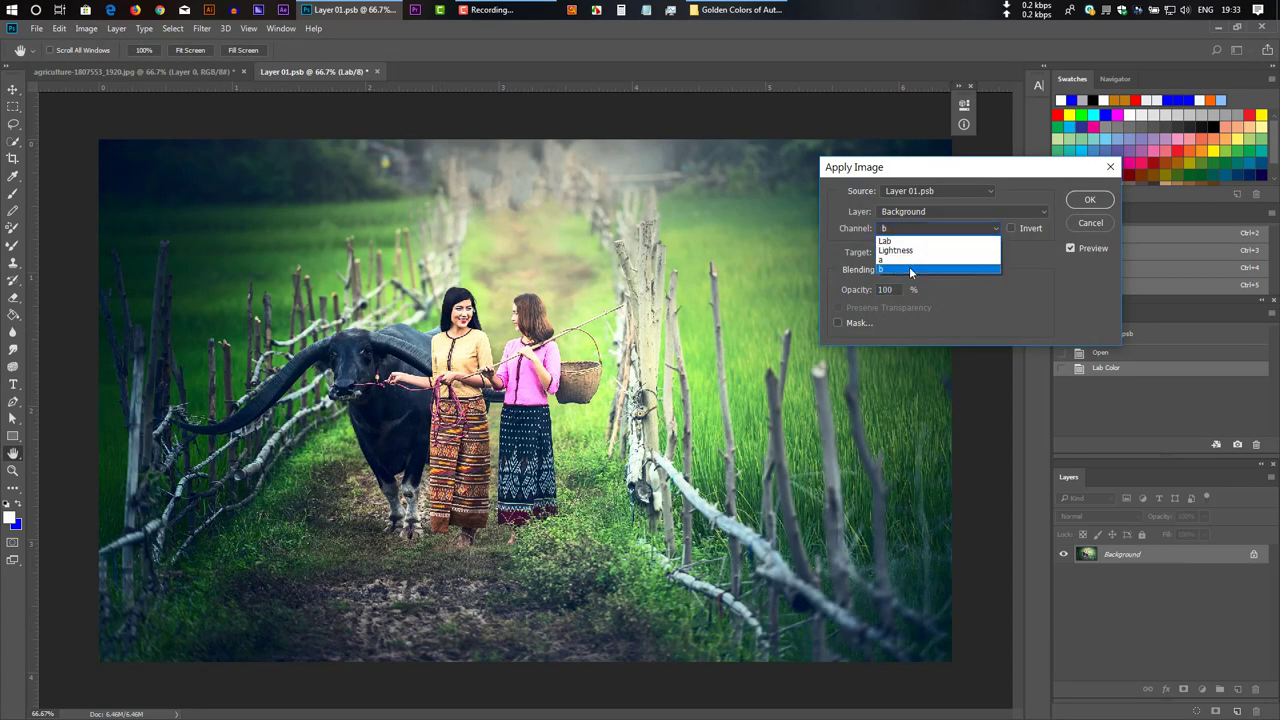
pyautogui.click(909, 266)
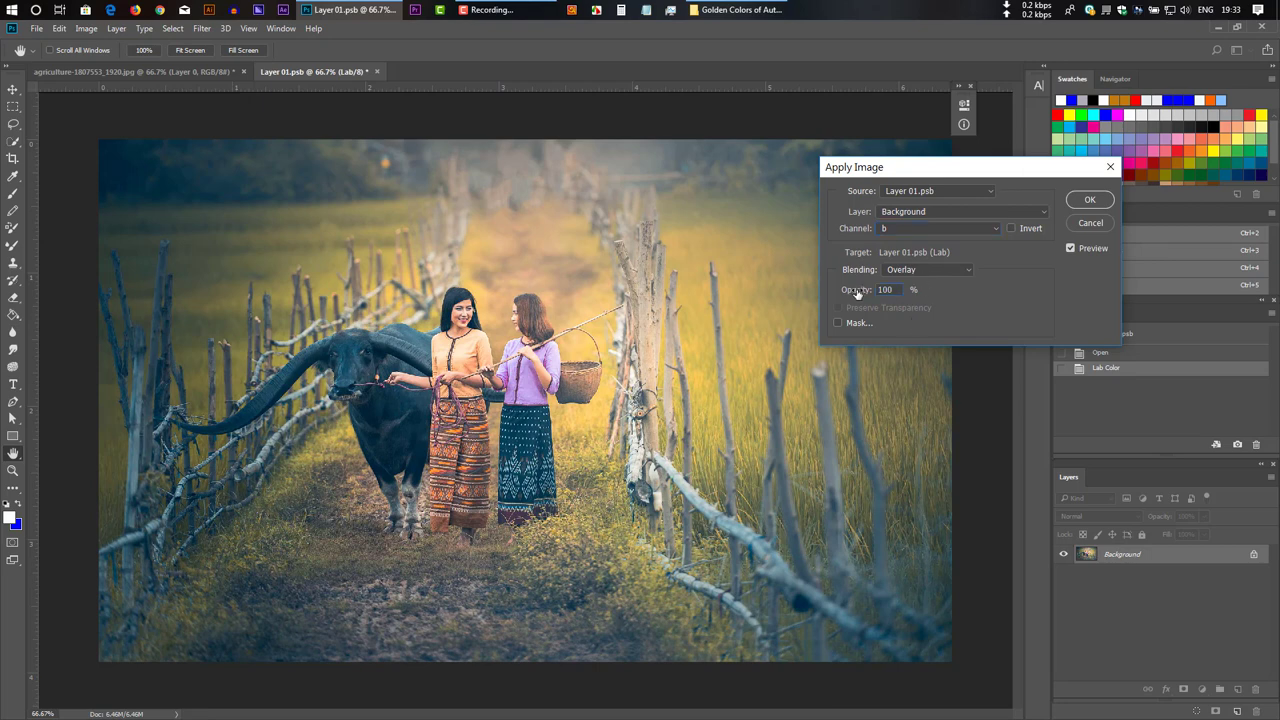
pyautogui.moveTo(857, 293); pyautogui.dragTo(845, 291)
pyautogui.moveTo(857, 291); pyautogui.dragTo(859, 293)
pyautogui.click(1090, 200)
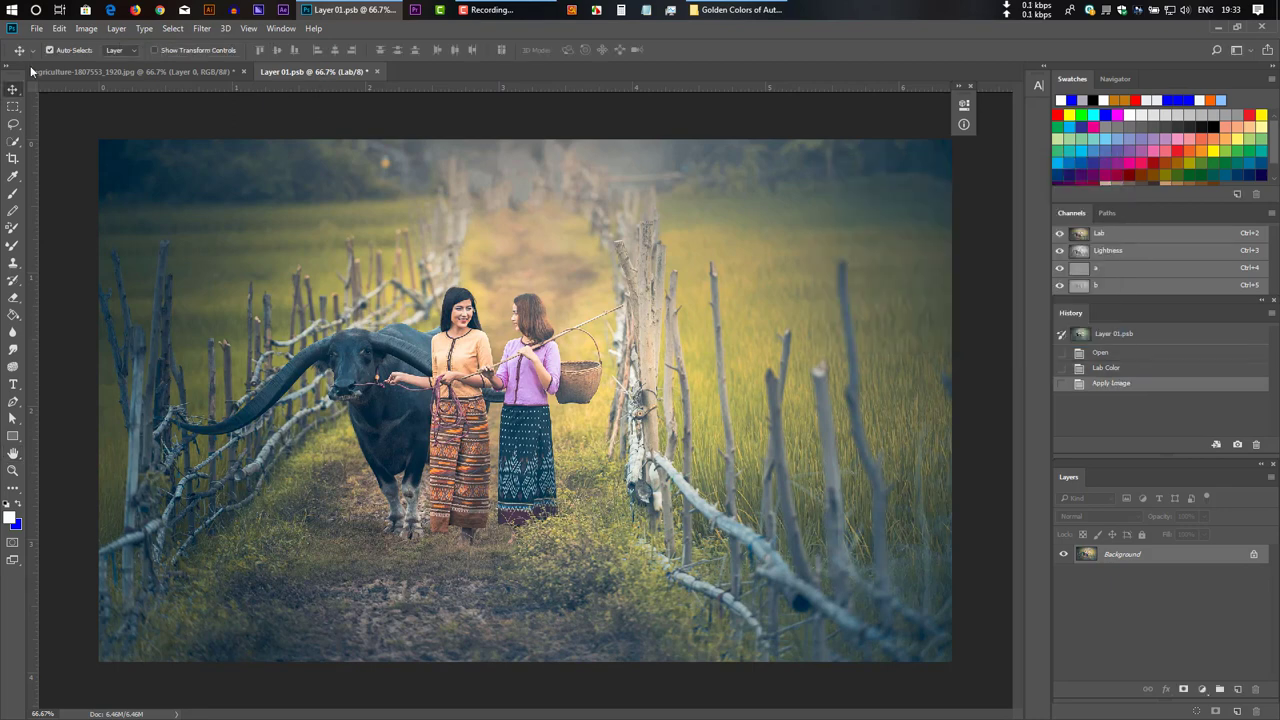
# Save and close Layer 01.psb so the agriculture photo updates.
pyautogui.click(36, 28)
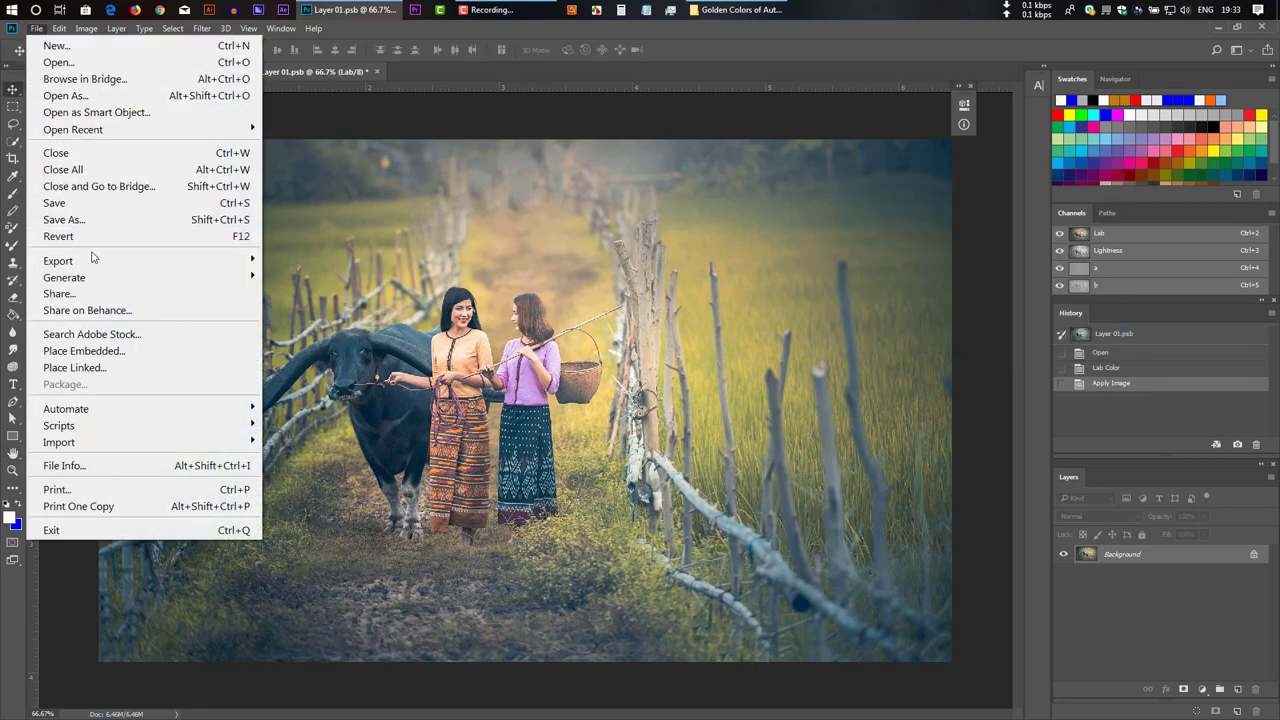
pyautogui.click(83, 204)
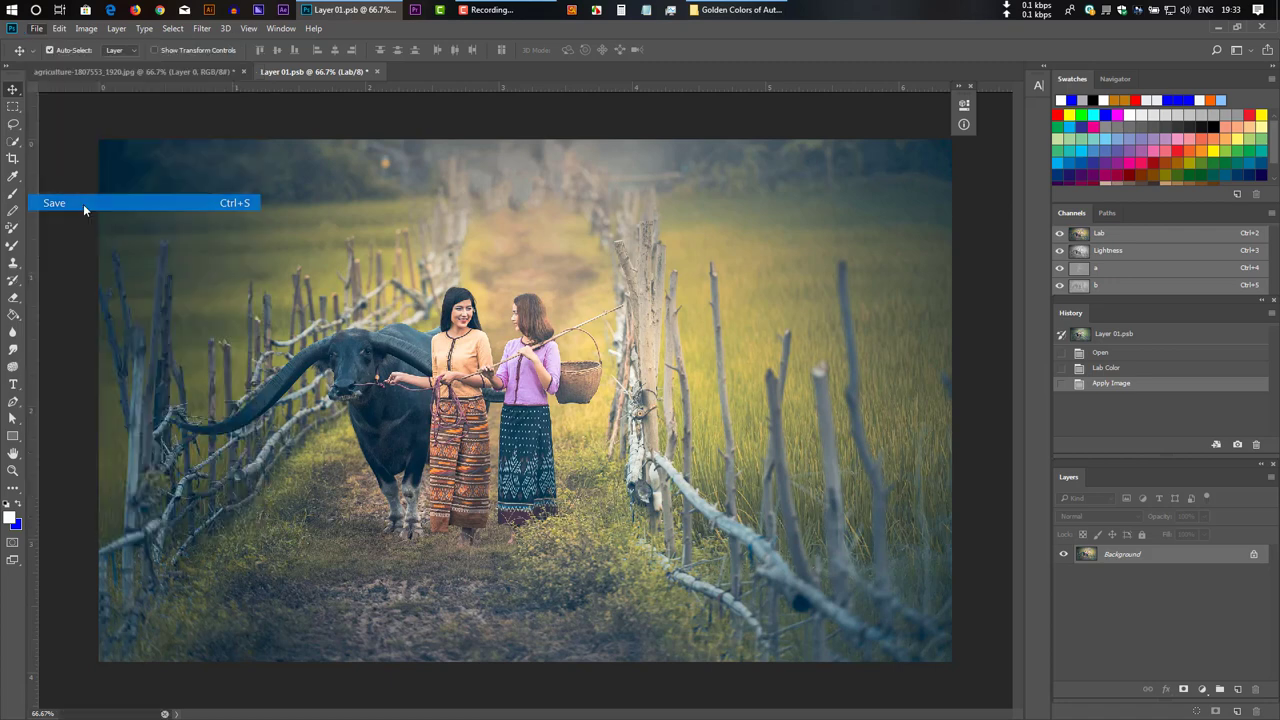
pyautogui.click(375, 69)
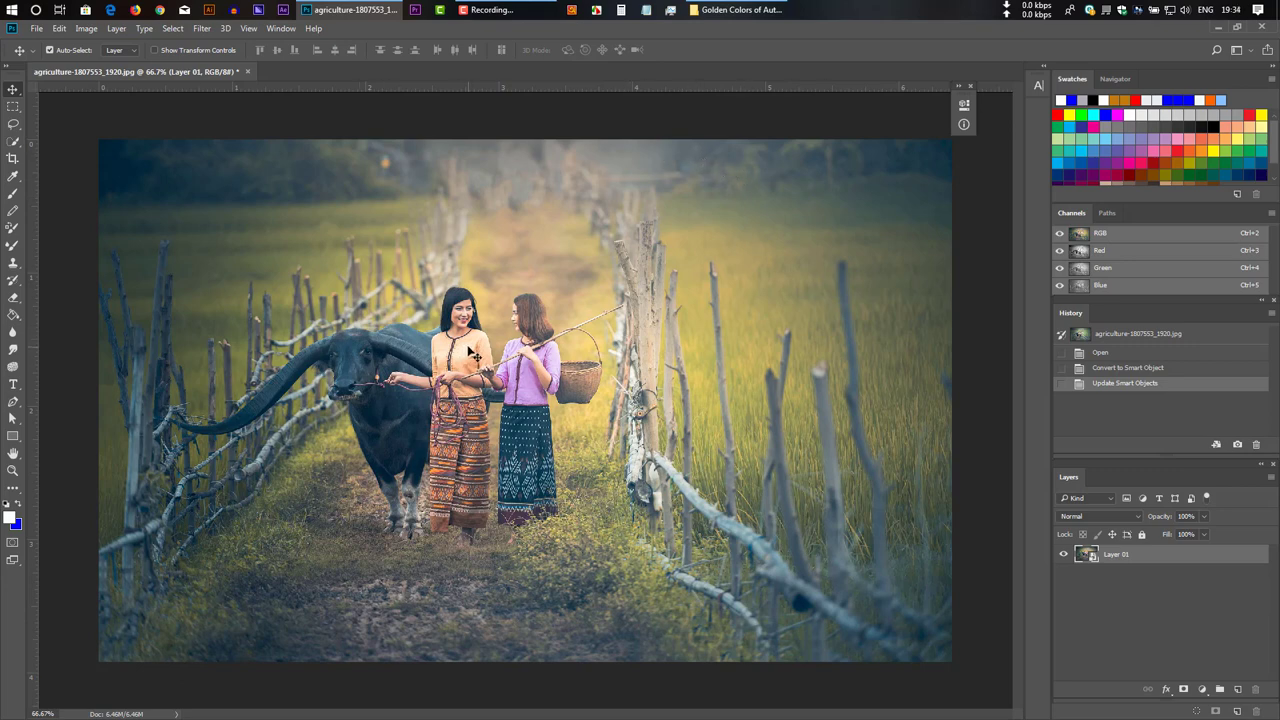
# Apply Auto Tone and Auto Contrast to the agriculture photo.
pyautogui.click(87, 29)
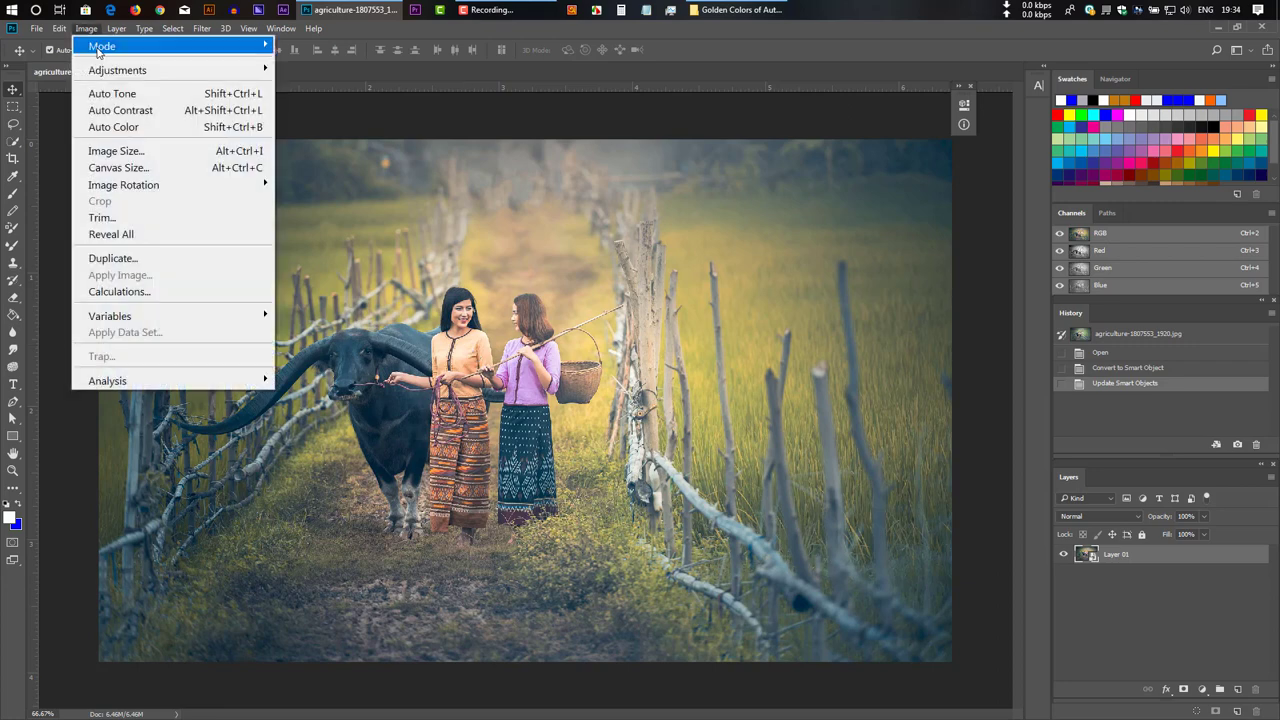
pyautogui.click(157, 94)
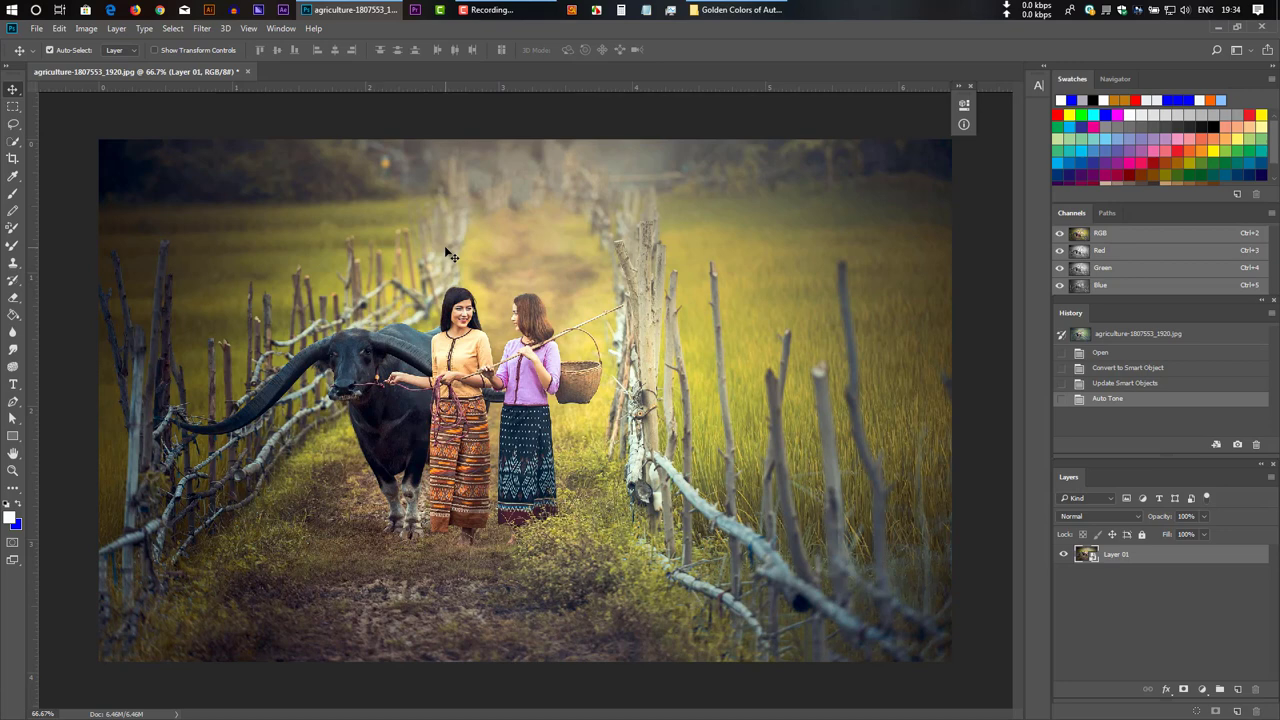
pyautogui.click(94, 30)
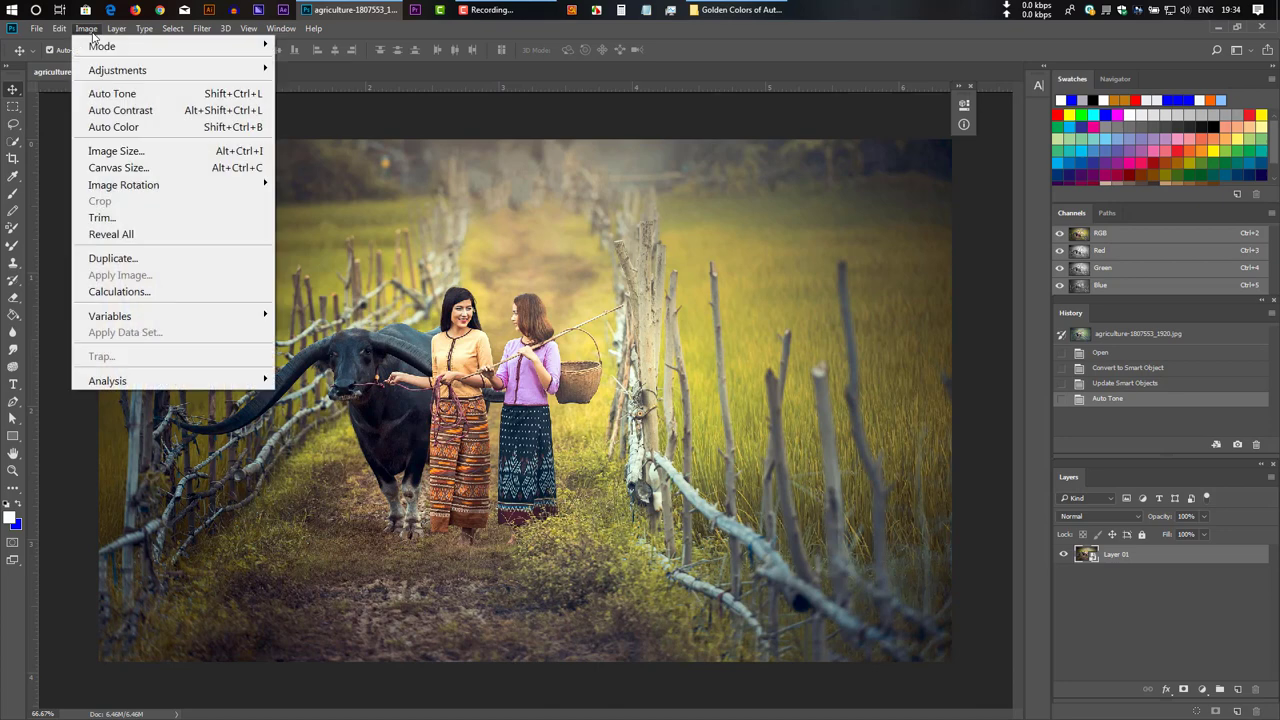
pyautogui.click(173, 111)
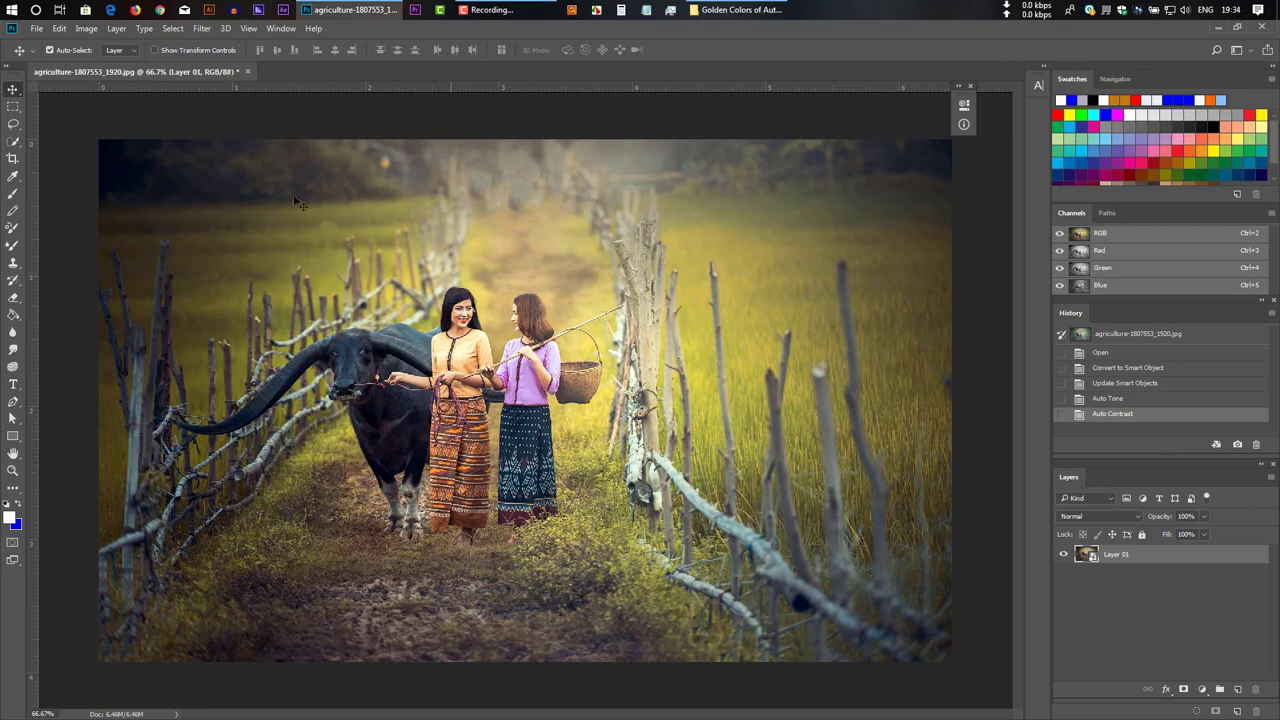
pyautogui.click(36, 28)
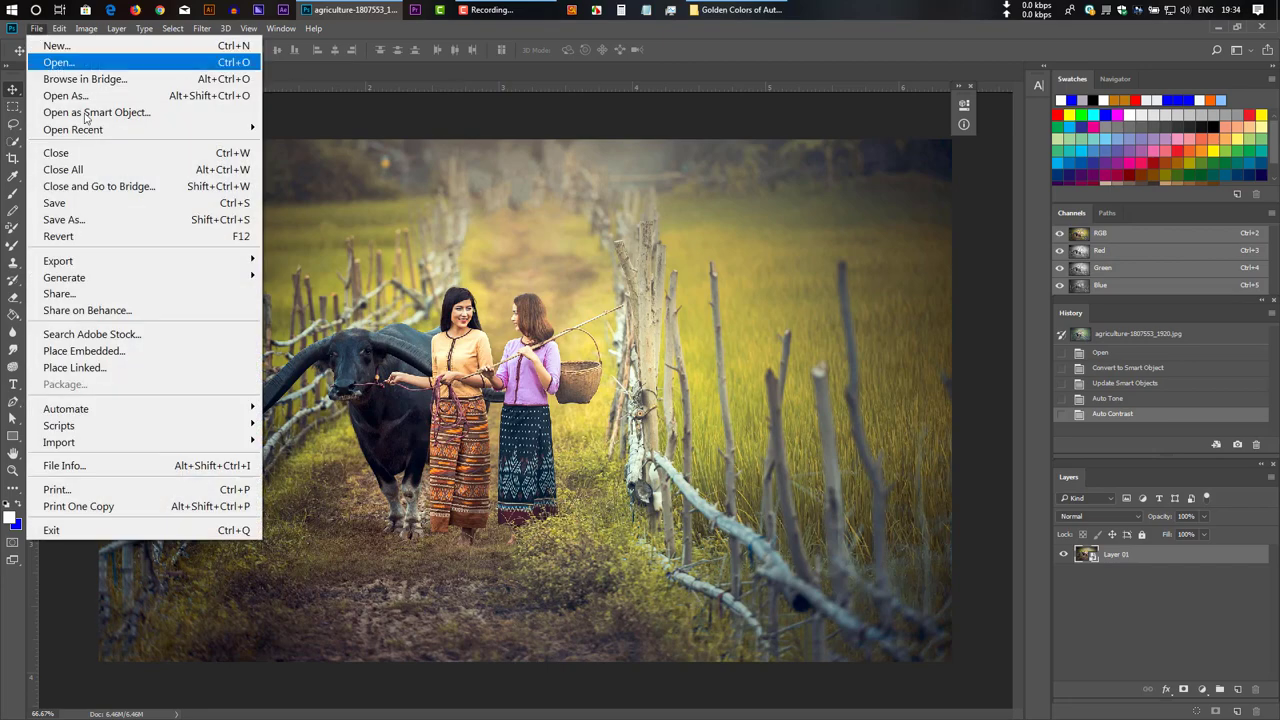
# Save a JPEG copy named '3rd', accepting the default JPEG Options.
pyautogui.click(123, 219)
pyautogui.click(490, 547)
pyautogui.click(430, 413)
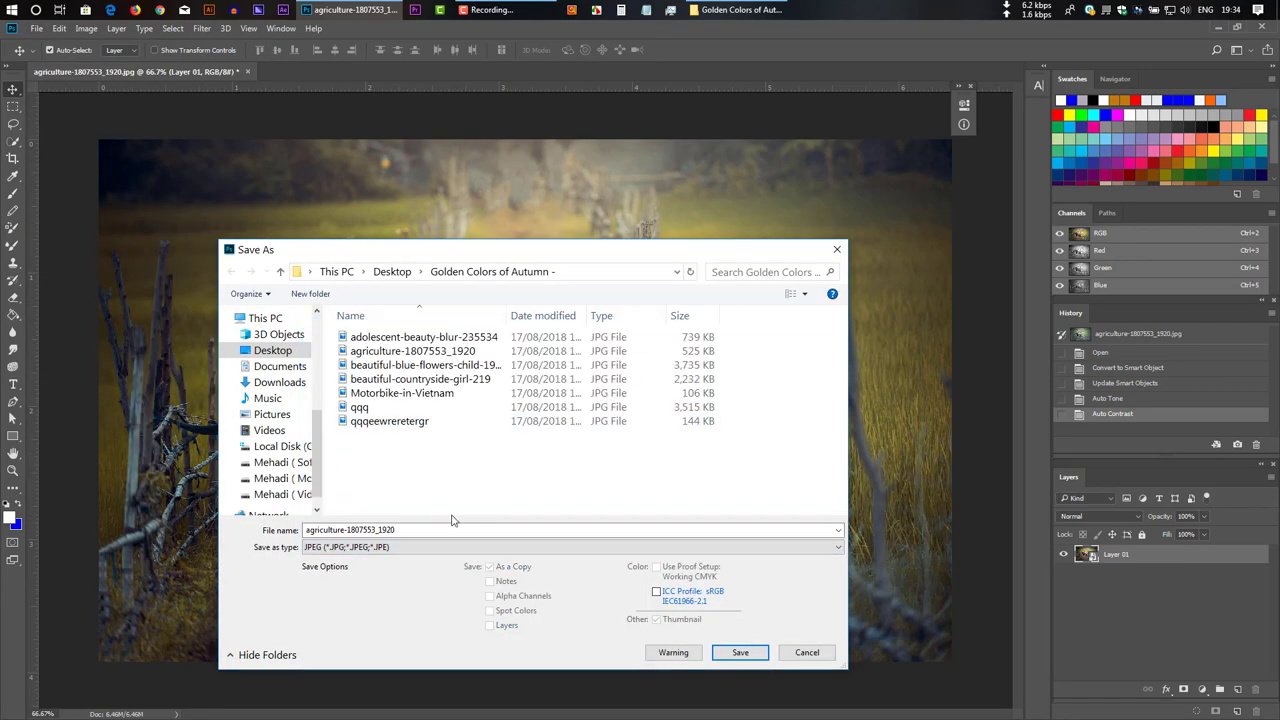
pyautogui.write('3rd')
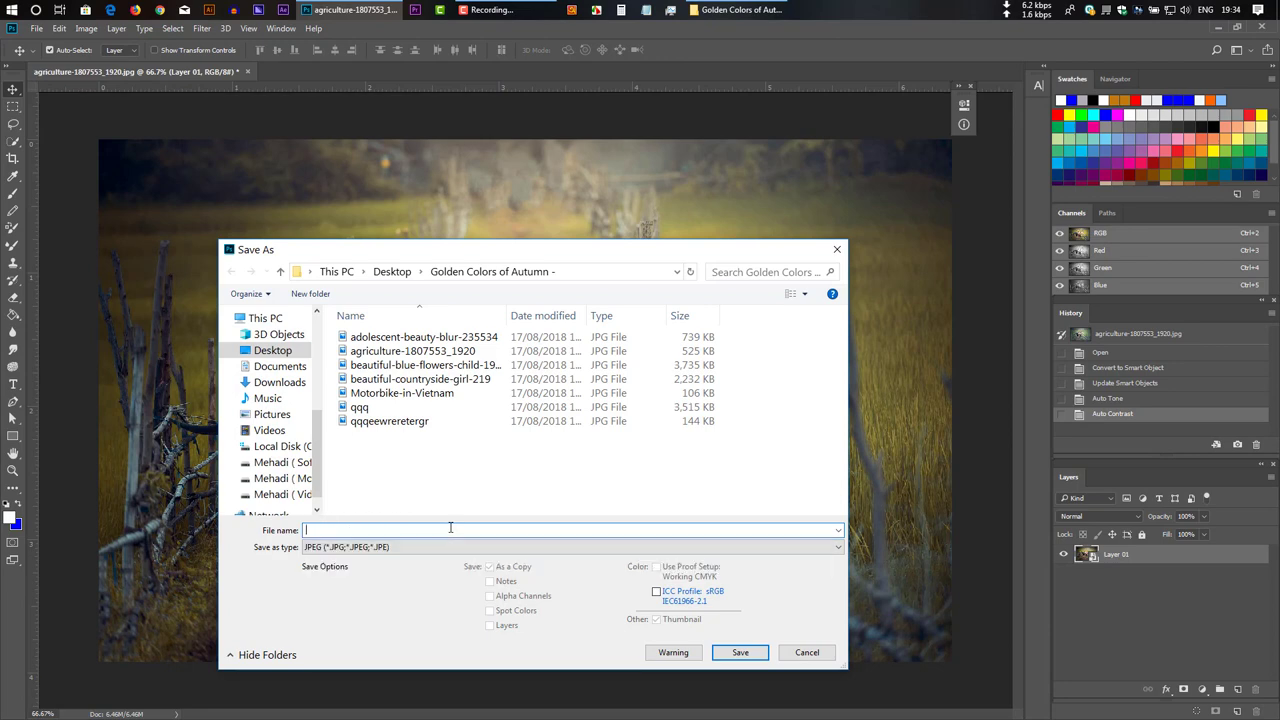
pyautogui.click(742, 655)
pyautogui.press('Return')
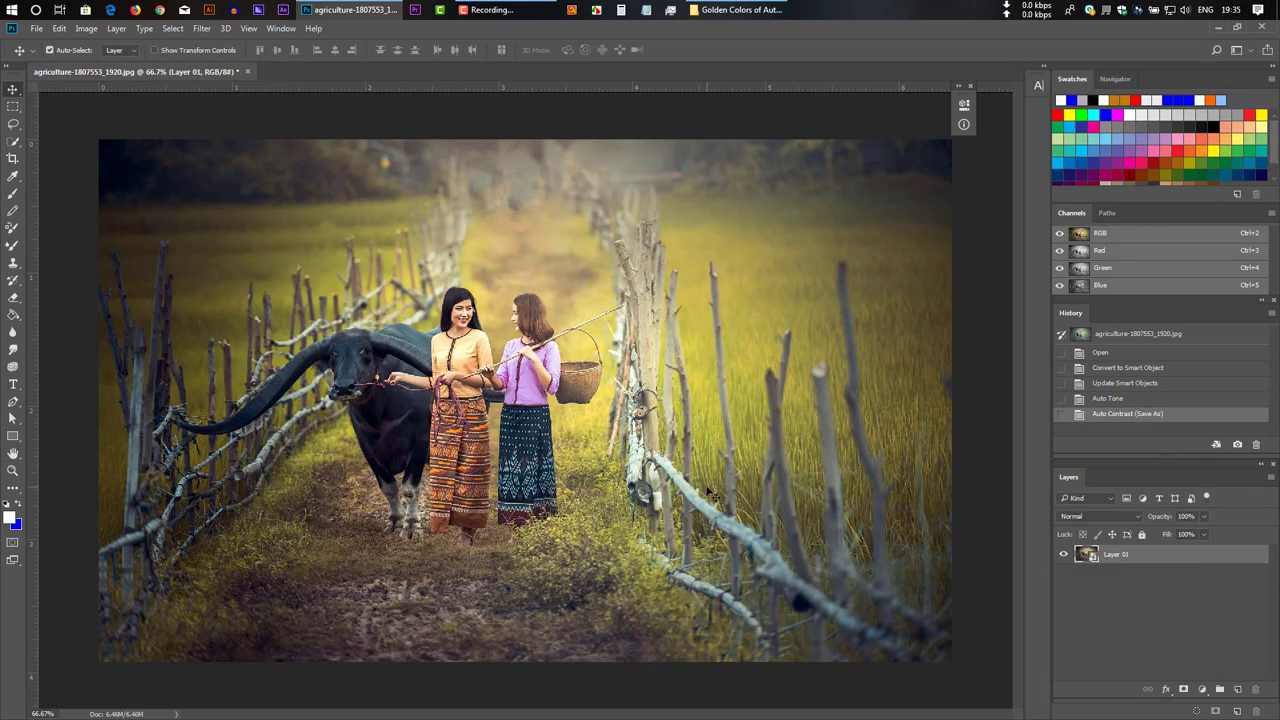